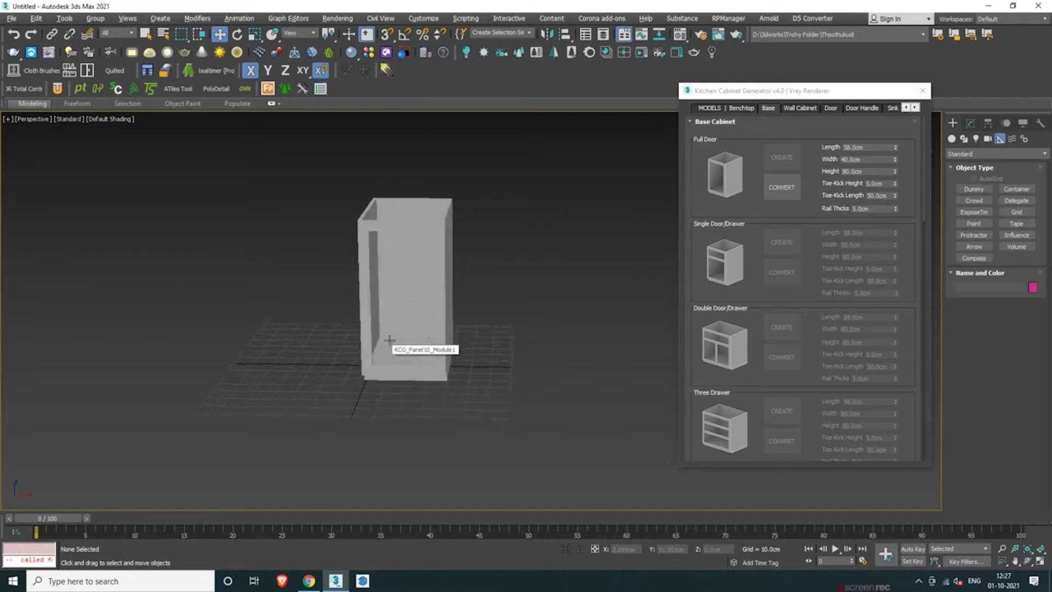
Convert the Full Door base cabinet at a width of 45 cm and move it about 75 cm along negative X
click(851, 159)
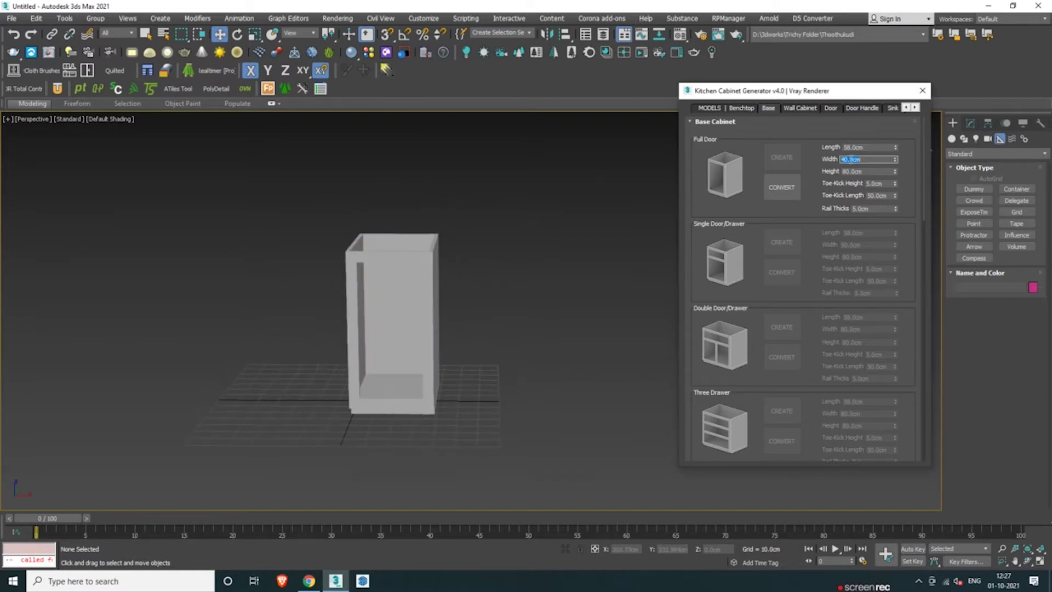
text(45)
key(Return)
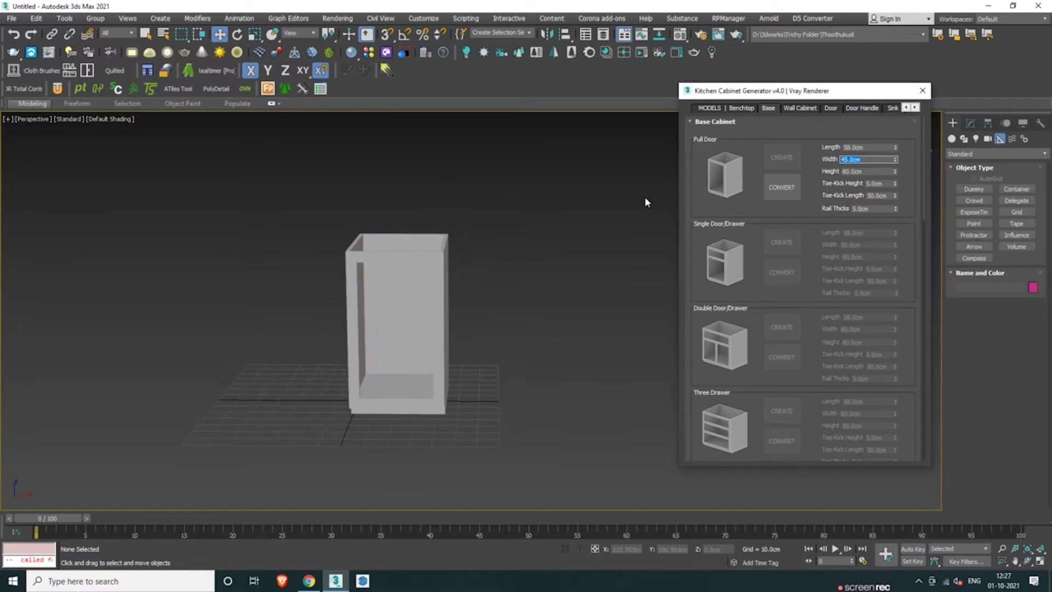
click(767, 197)
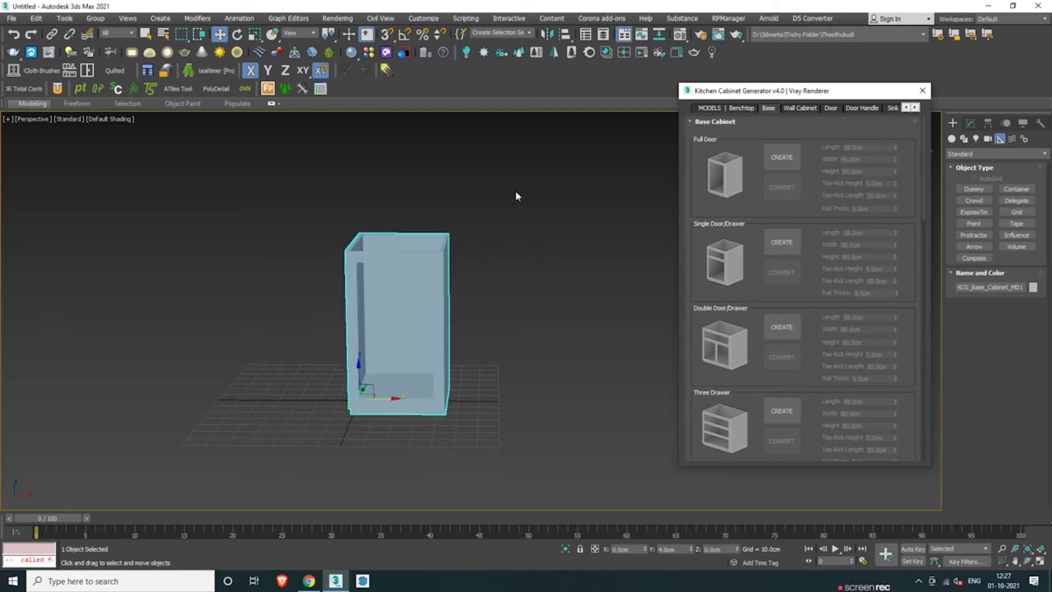
drag(382, 405, 238, 395)
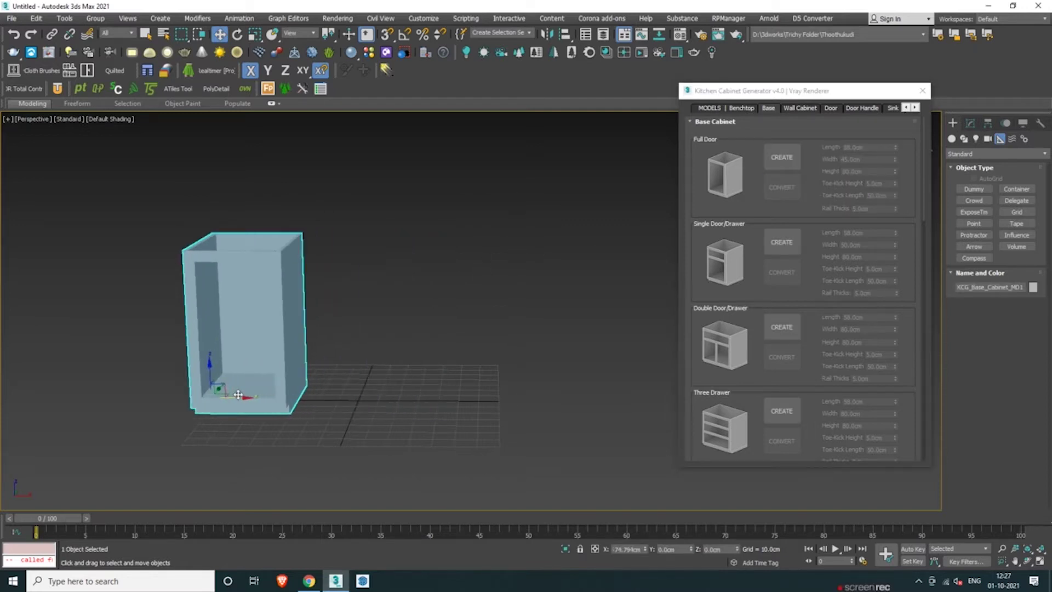
click(371, 332)
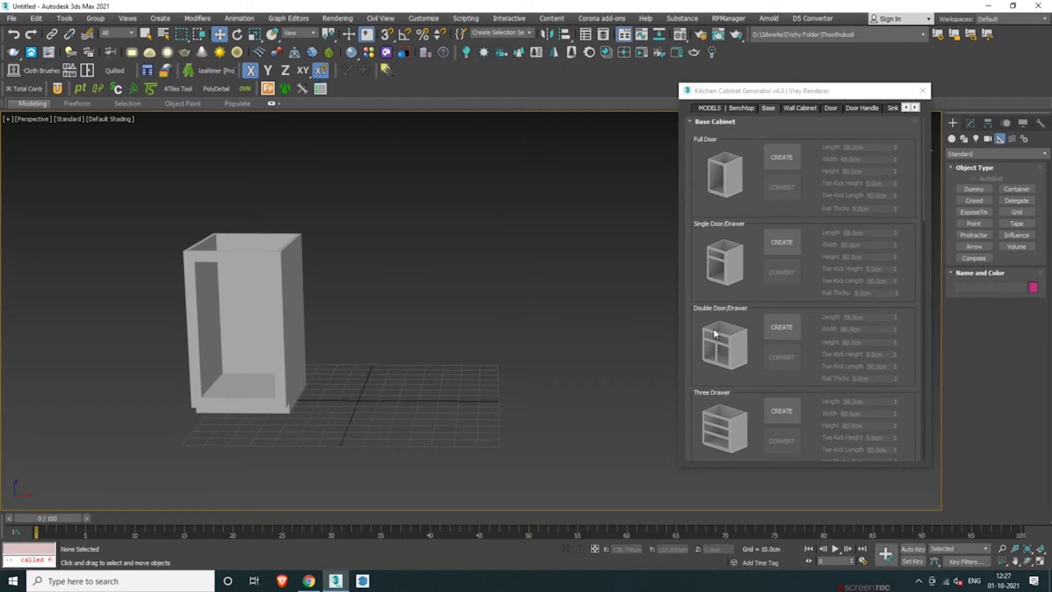
Create a Double Door/Drawer base cabinet with a width of 120 cm and convert it
click(782, 330)
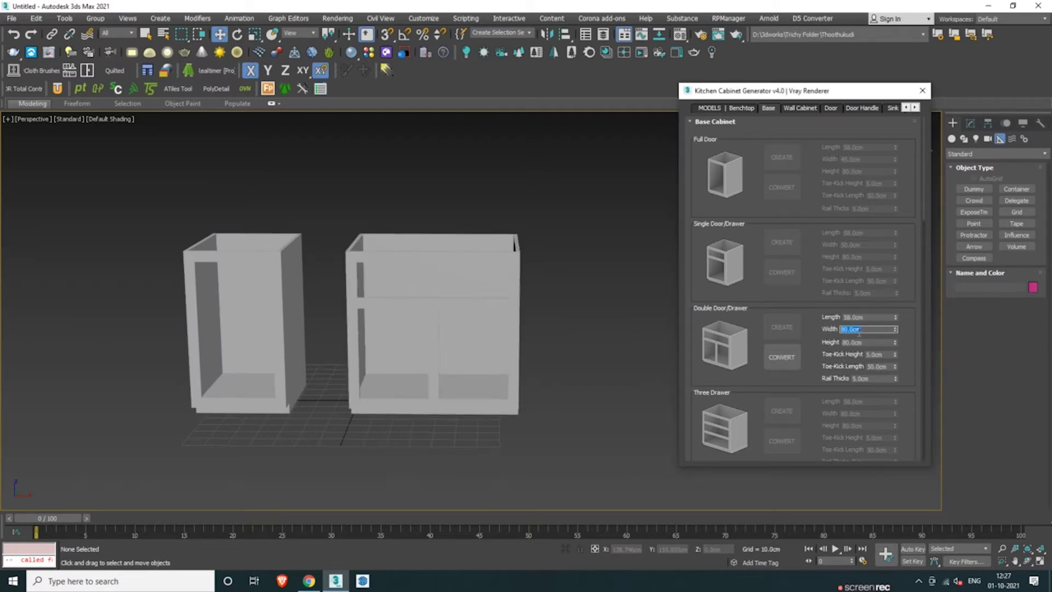
key(Return)
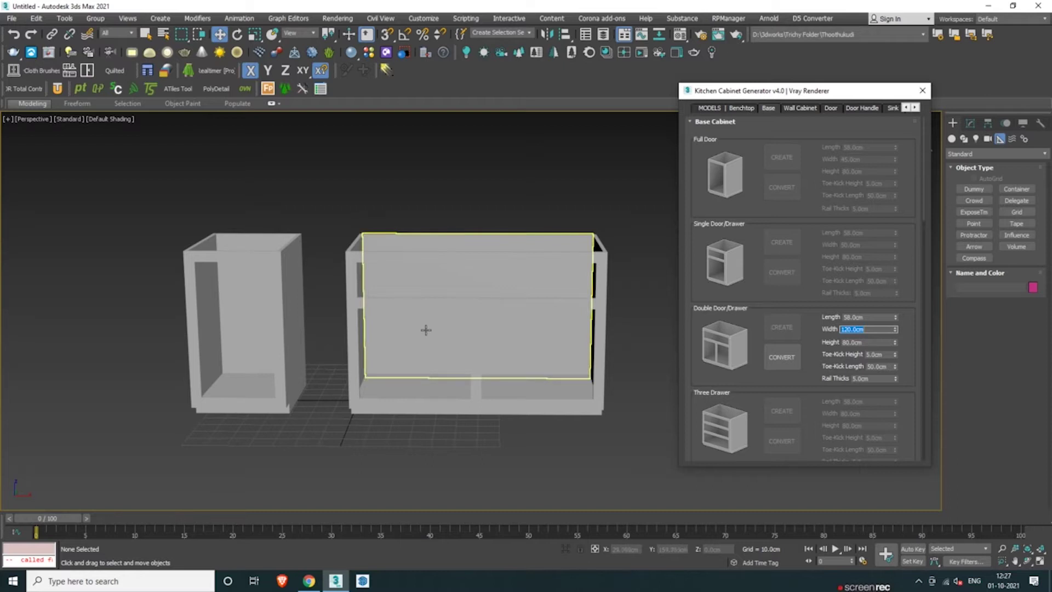
click(783, 357)
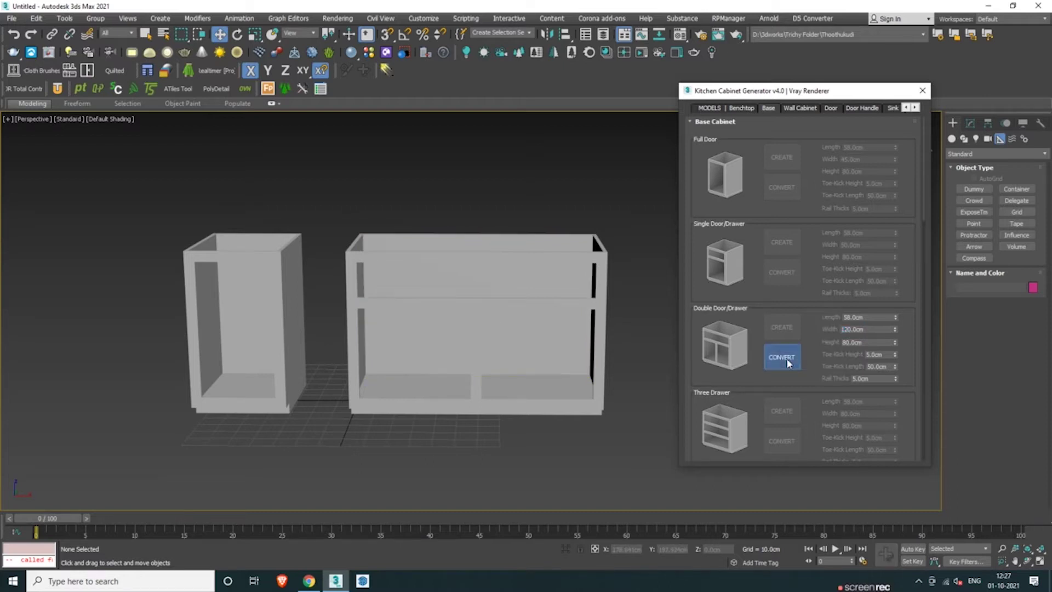
Snap the double-door cabinet along X so its side sits flush against the single-door cabinet
click(616, 426)
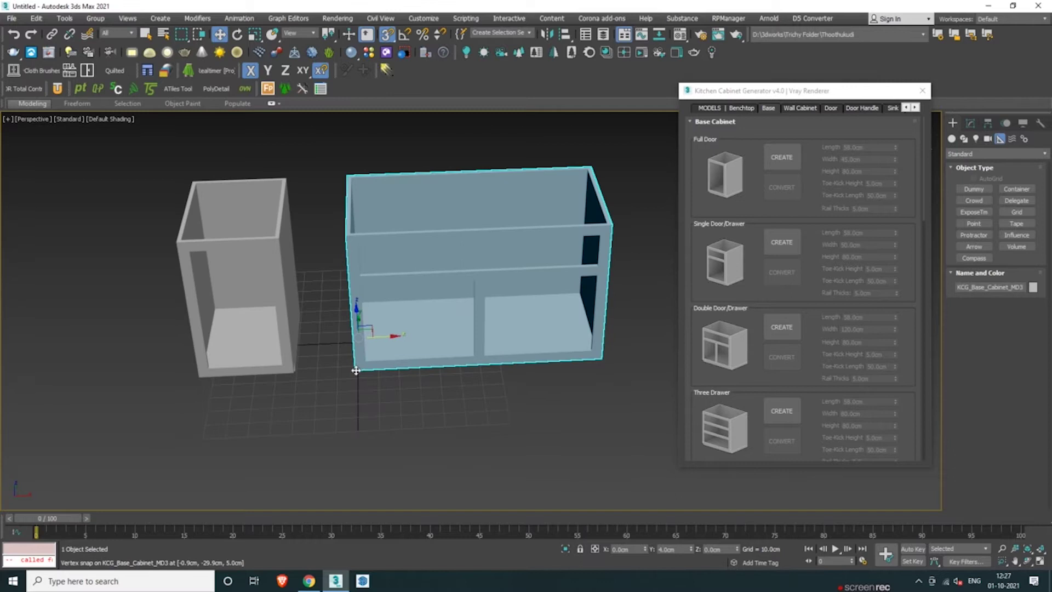
drag(357, 372, 303, 370)
alt+middle_drag(297, 335, 296, 291)
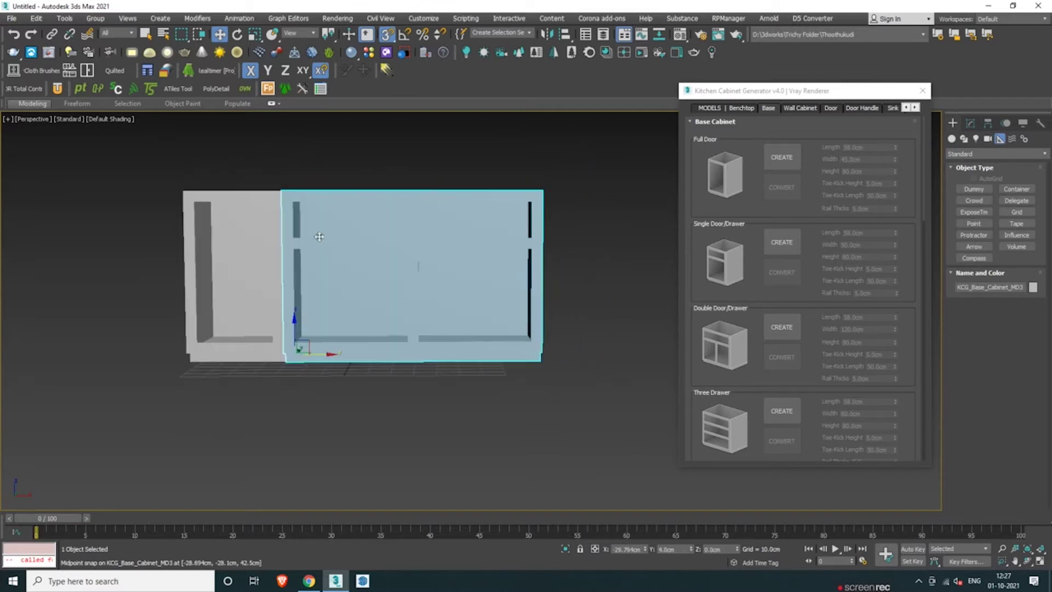
click(373, 185)
Examine the joint between the two base cabinets from the side, the front and above
scroll(370, 195, down, 3)
alt+middle_drag(368, 197, 285, 195)
click(337, 236)
scroll(324, 222, up, 3)
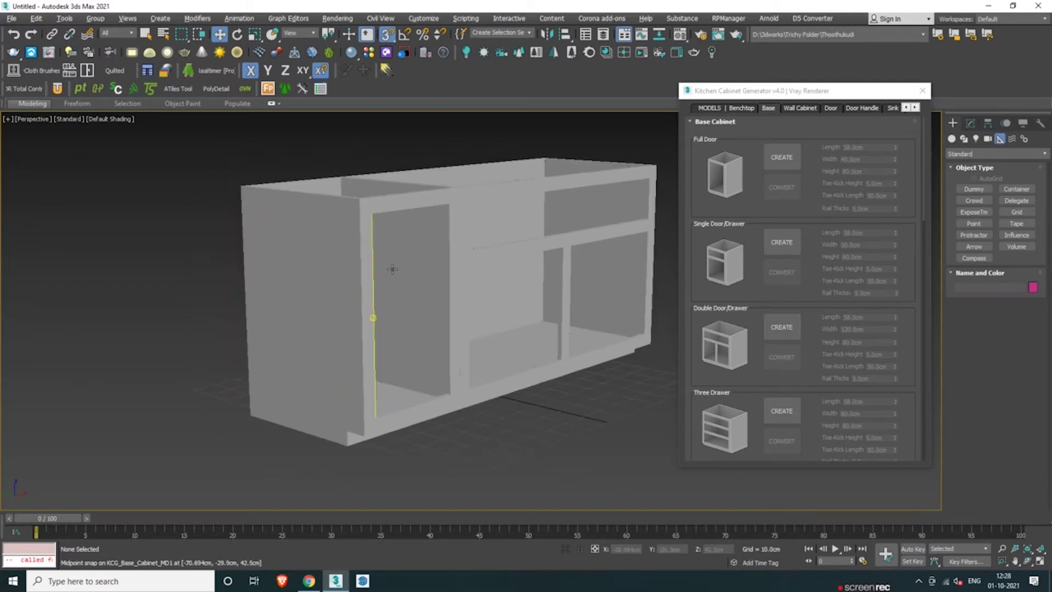
alt+middle_drag(392, 269, 345, 294)
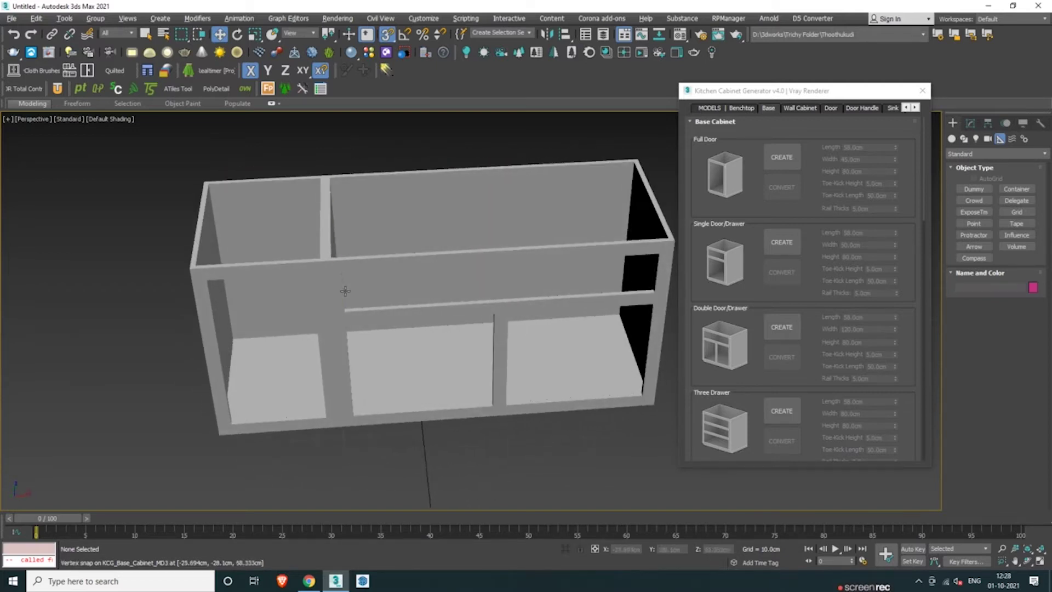
scroll(327, 219, up, 2)
alt+middle_drag(327, 218, 319, 212)
scroll(319, 212, down, 5)
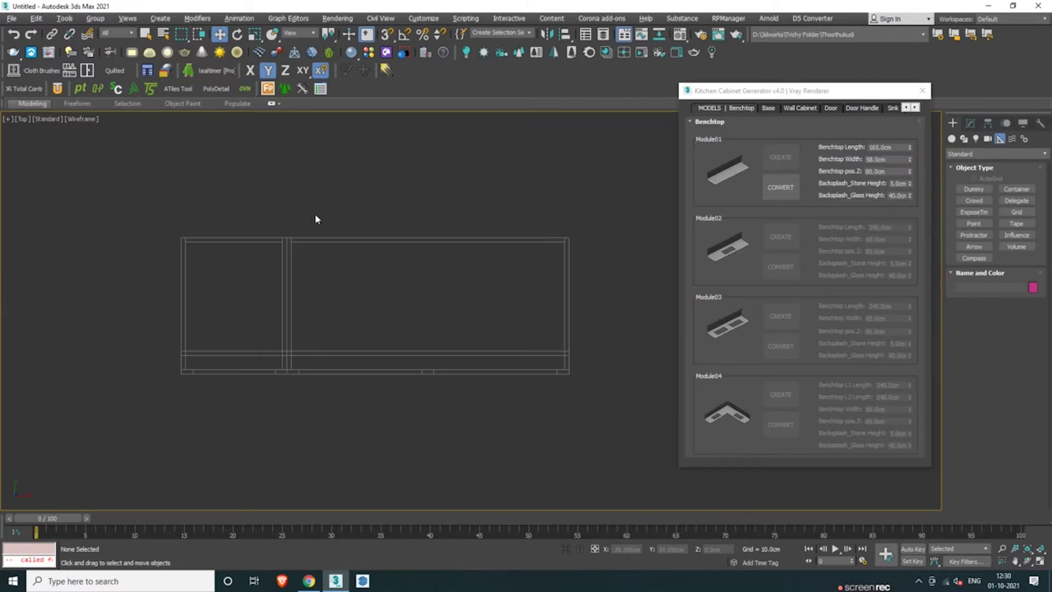
Measure the combined length of both cabinets along their back edge with a snapped Tape helper, and remove the tape
click(1016, 224)
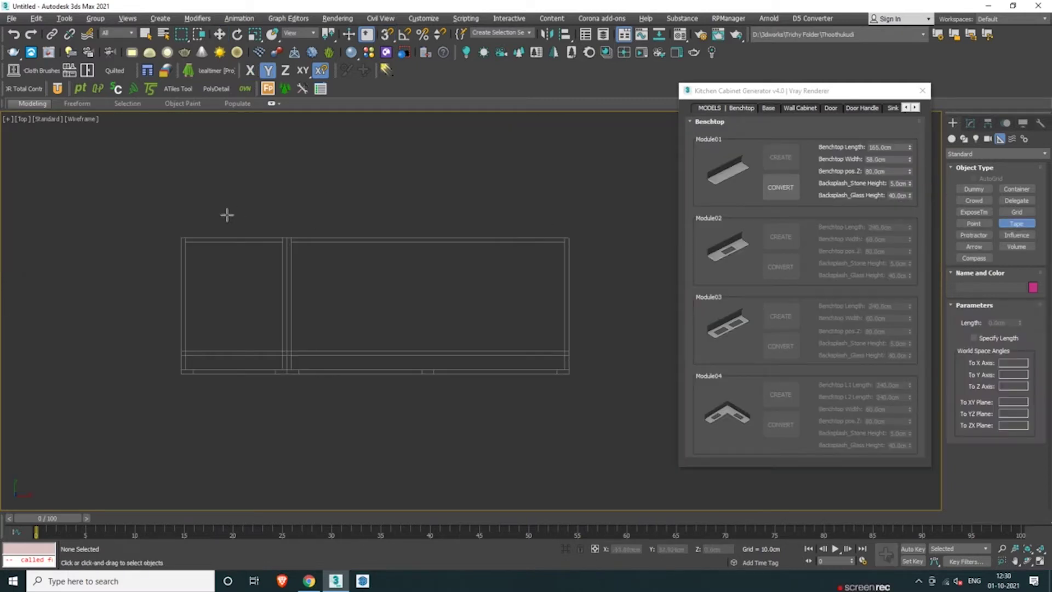
key(s)
drag(182, 236, 572, 236)
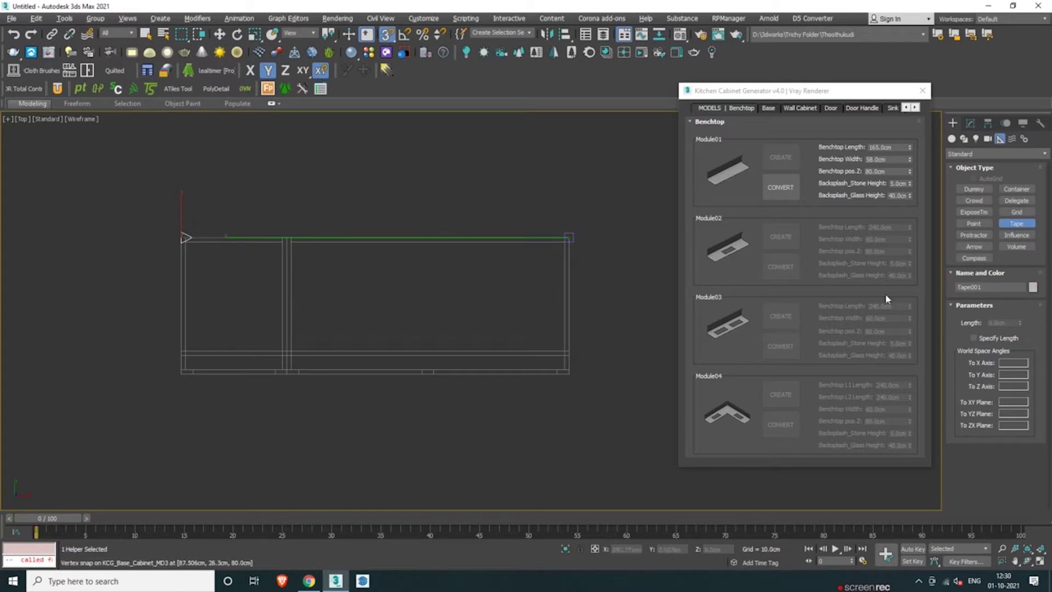
click(970, 124)
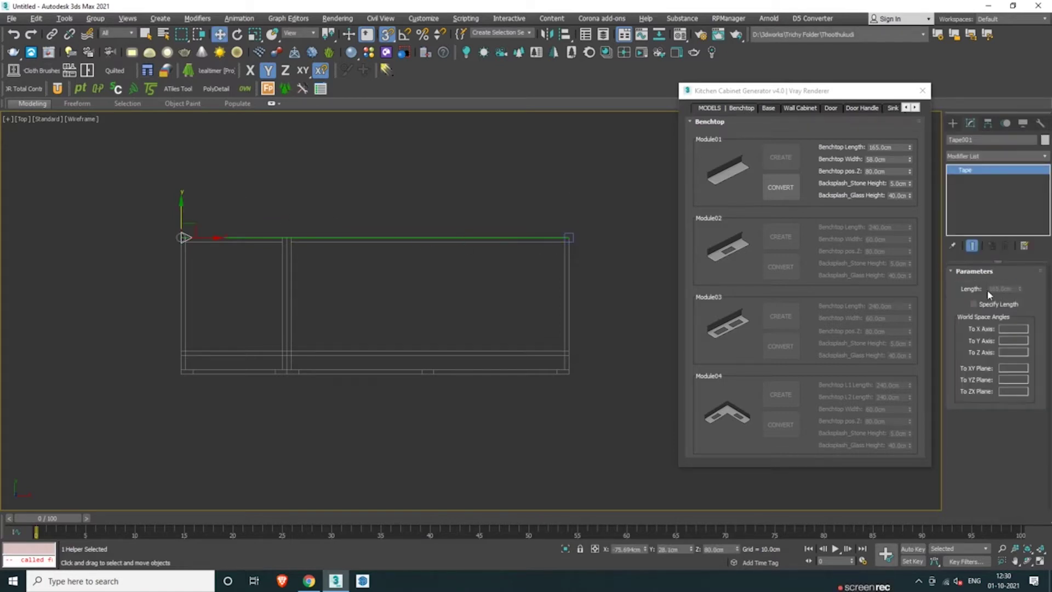
click(428, 231)
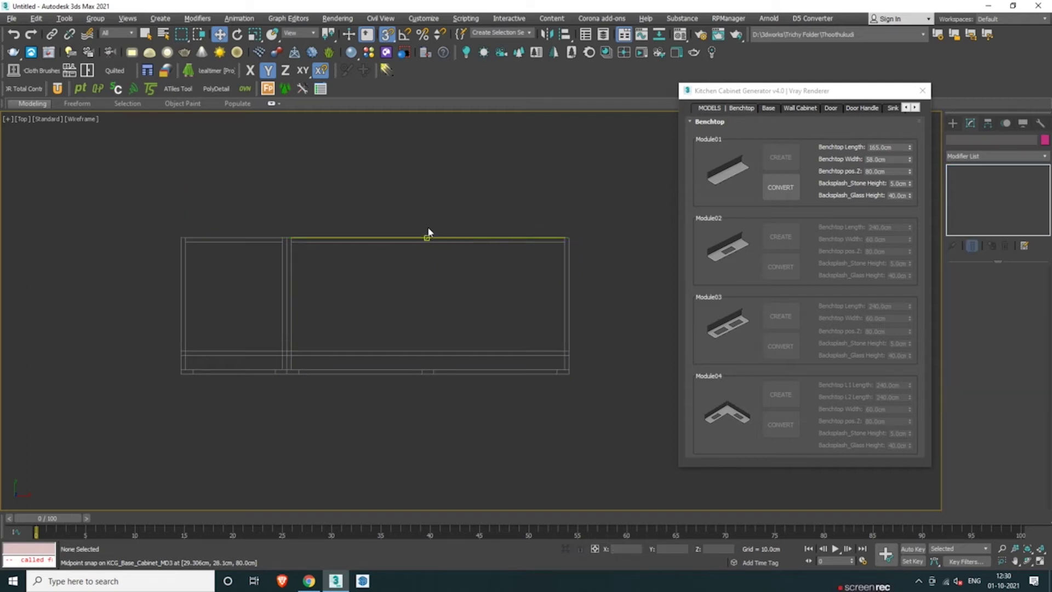
Return to the maximized perspective view and examine the joined base cabinets
key(alt+w)
click(601, 381)
key(alt+w)
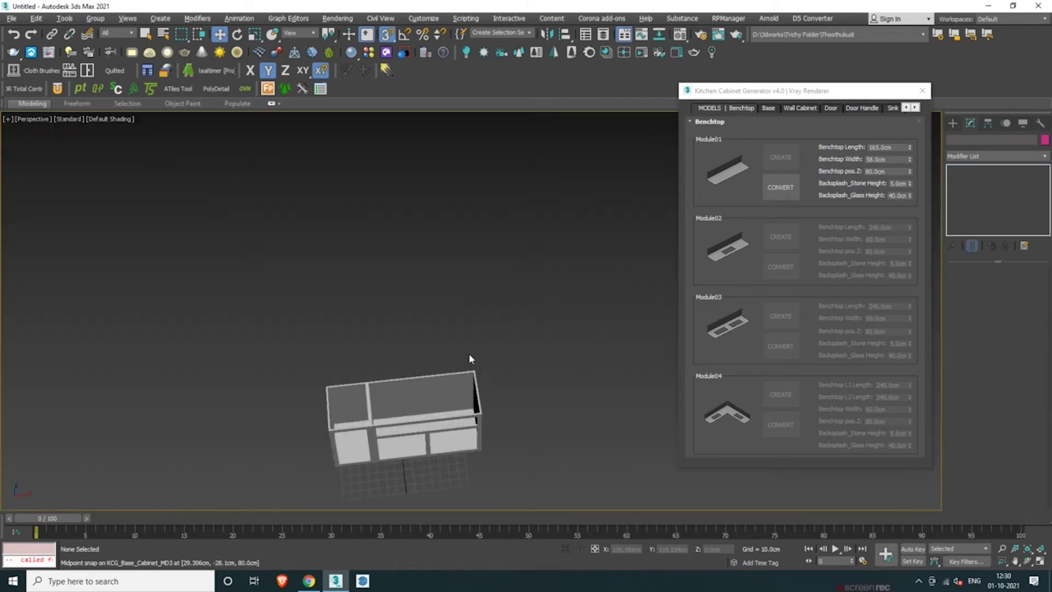
key(z)
scroll(425, 347, down, 2)
alt+middle_drag(426, 347, 654, 176)
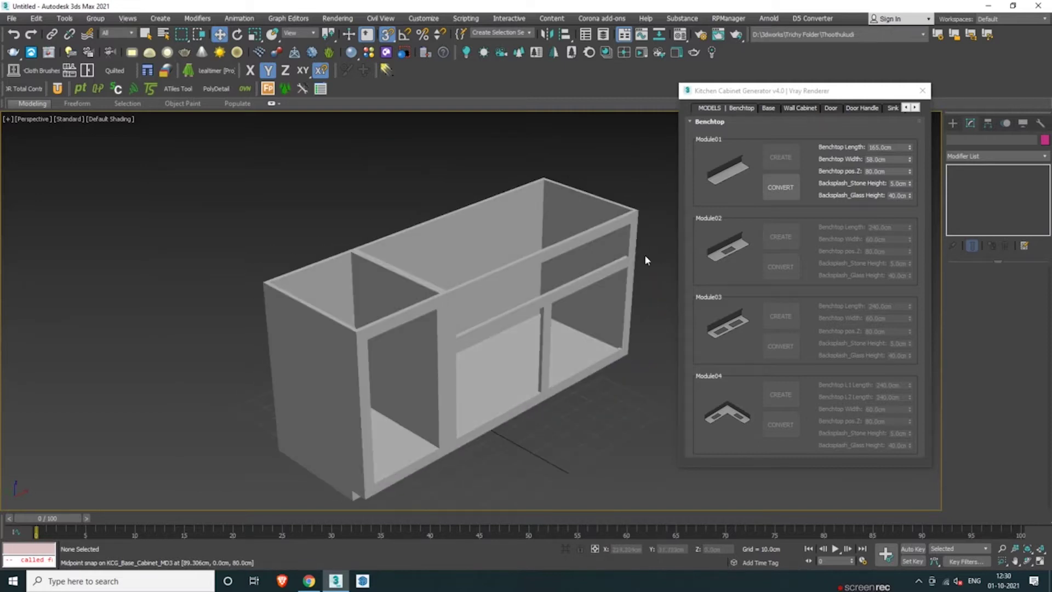
scroll(630, 263, down, 5)
right_click(567, 239)
click(458, 170)
Create a Module01 benchtop with a length of 165 cm and a width of 58 cm
click(768, 108)
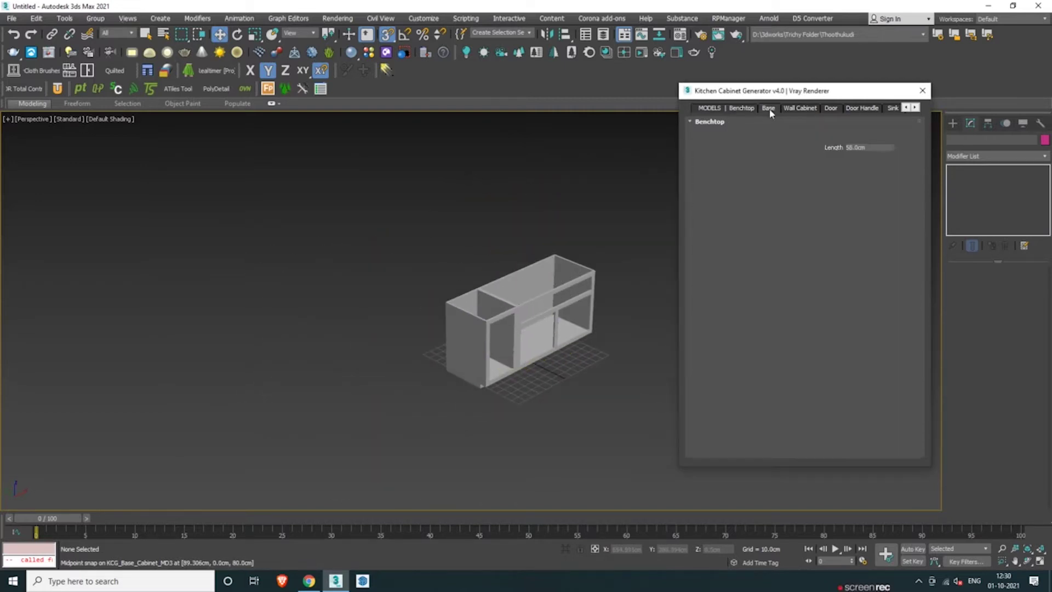
click(737, 108)
click(781, 158)
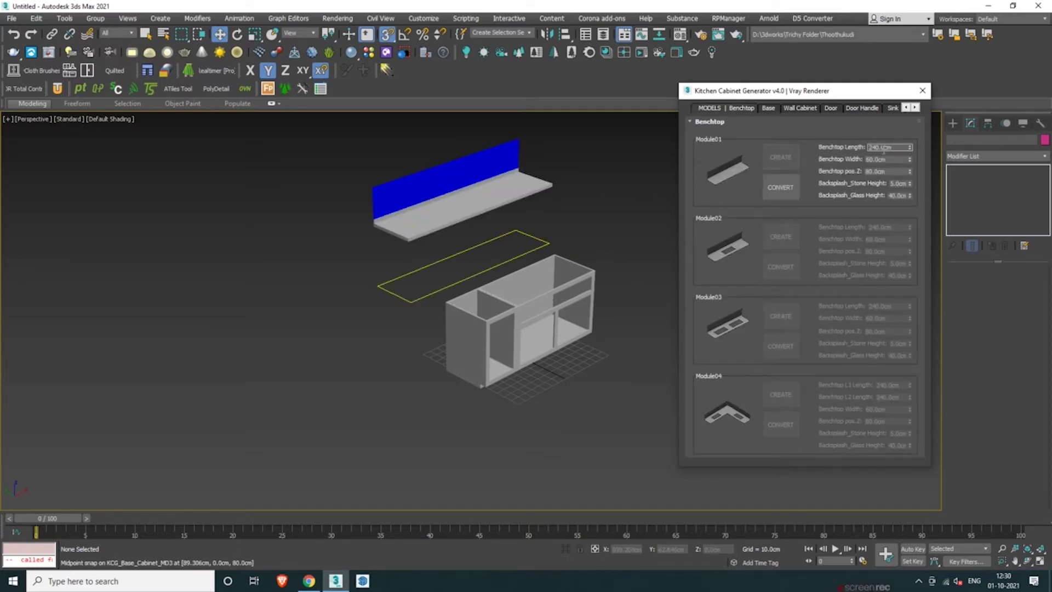
text(165)
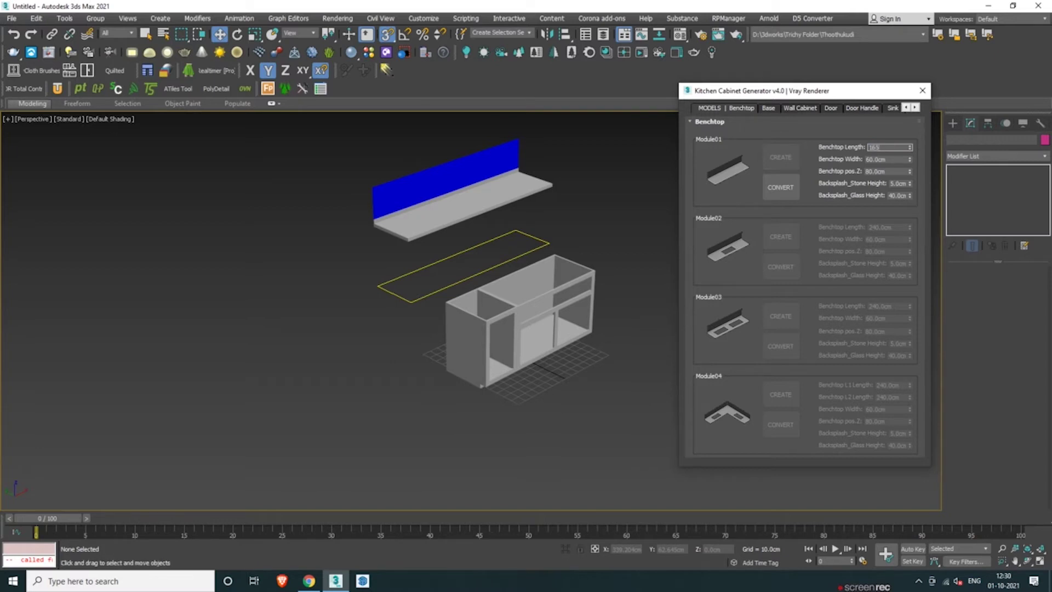
key(Return)
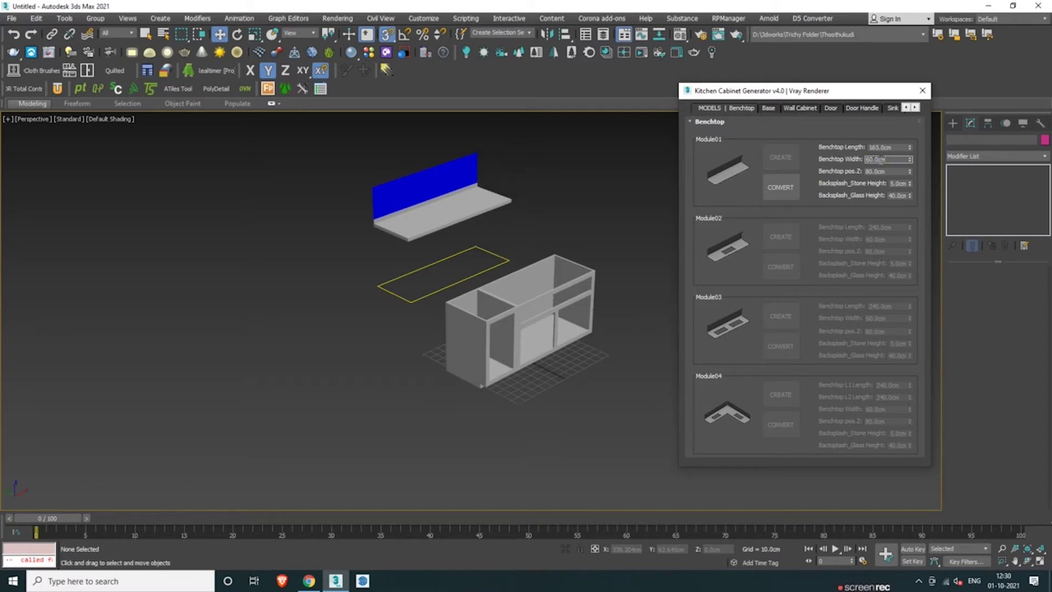
text(58)
key(Return)
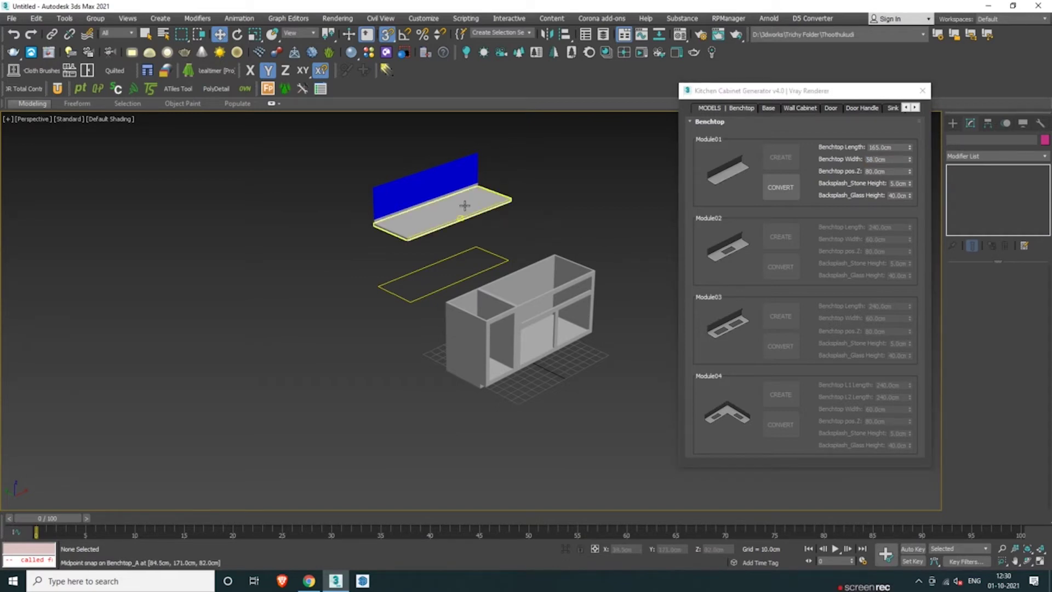
Convert the benchtop and move it onto the base cabinets
click(781, 187)
click(422, 219)
scroll(423, 218, up, 4)
drag(588, 220, 584, 264)
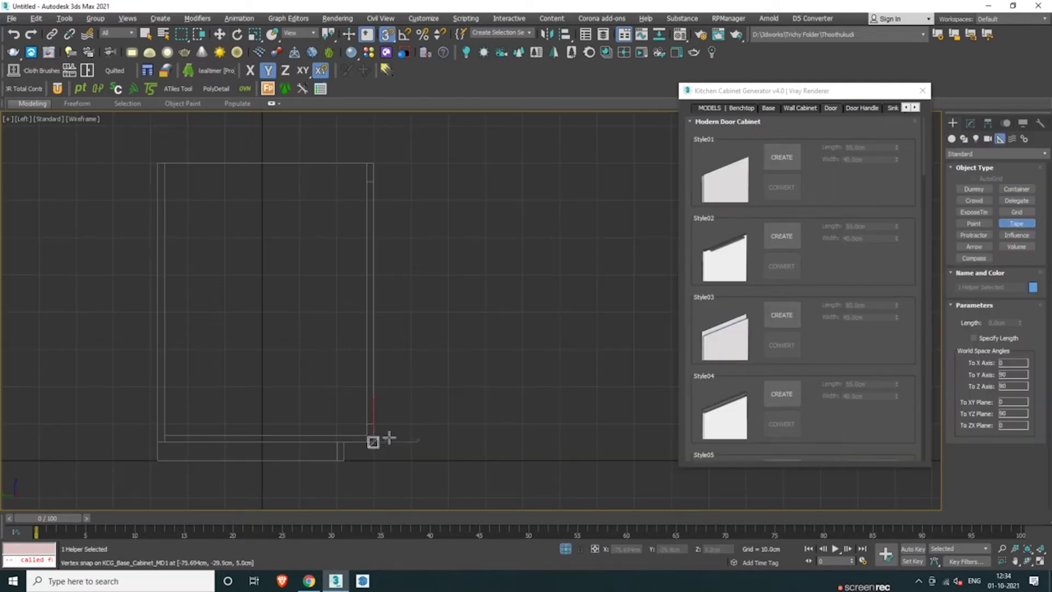
Measure the single-door cabinet's front height above the toe-kick with a snapped Tape helper, and delete the tape
drag(389, 437, 376, 162)
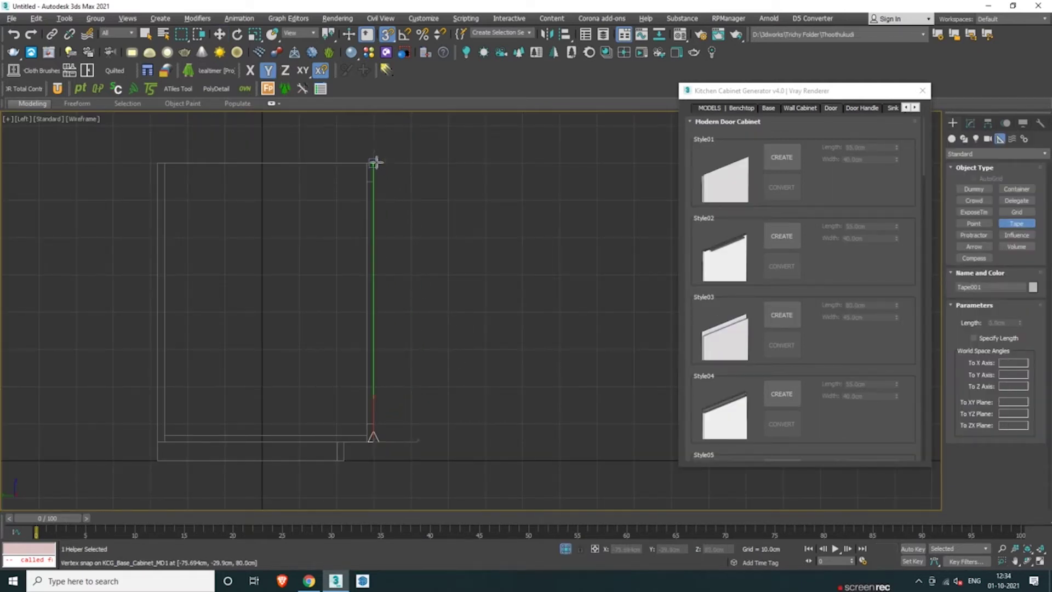
right_click(396, 292)
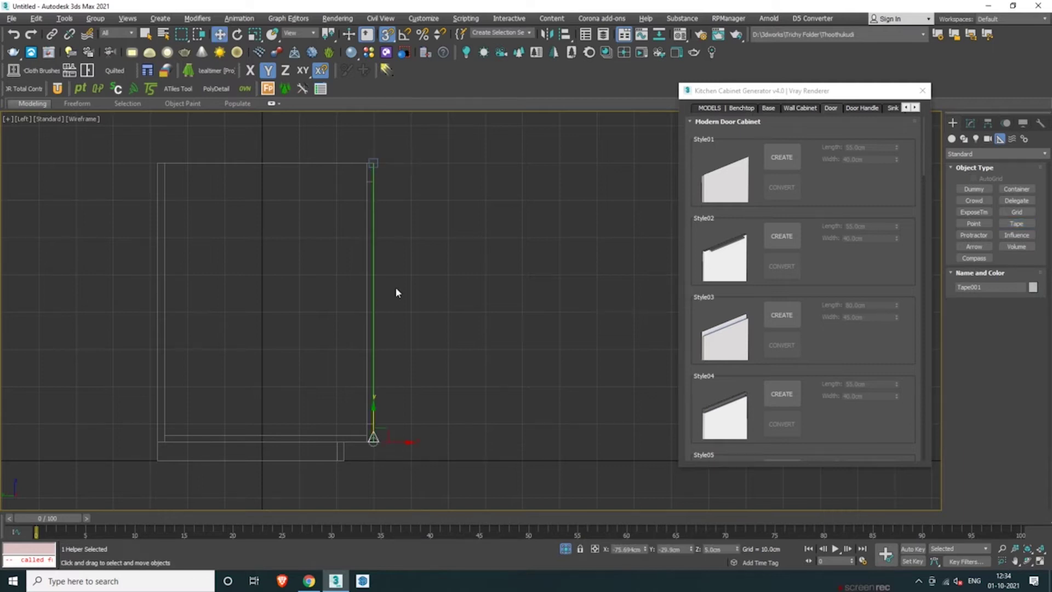
click(970, 123)
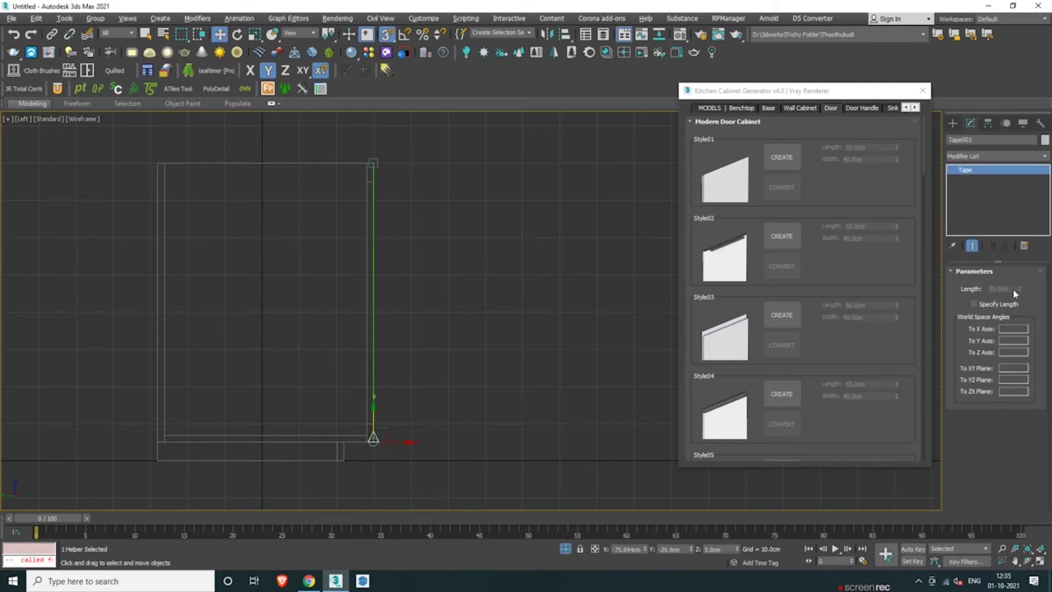
key(Delete)
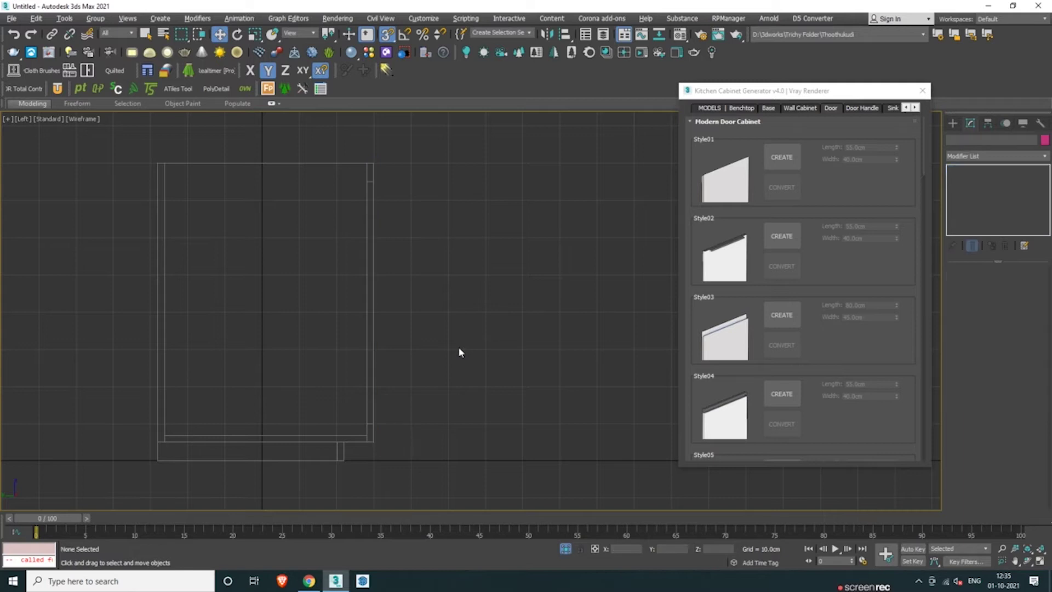
Return to the maximized perspective view and end isolation to show the whole kitchen unit
key(alt+w)
click(531, 416)
key(alt+w)
scroll(452, 397, down, 2)
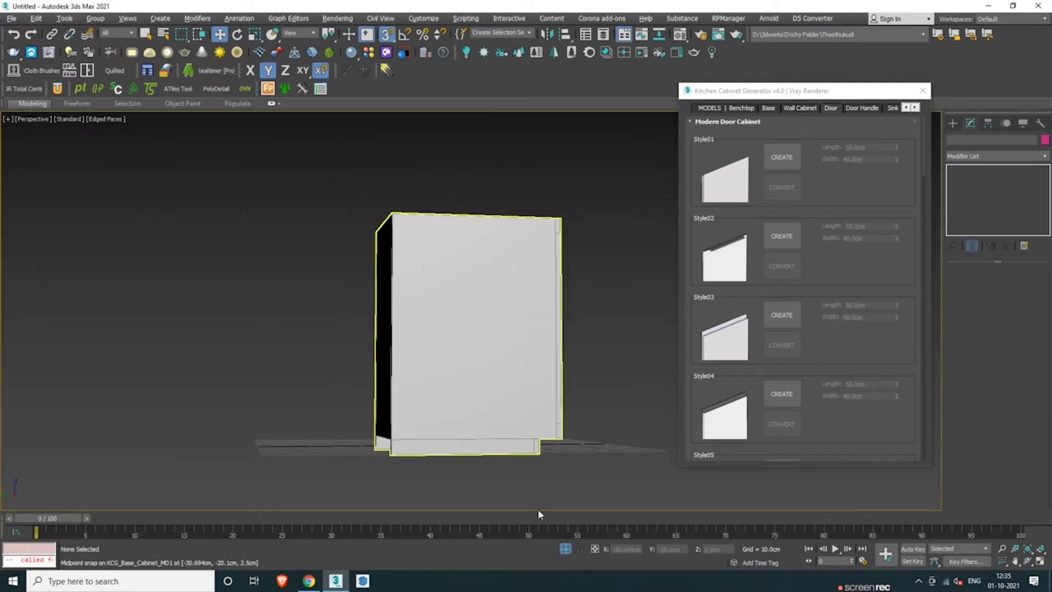
click(566, 549)
alt+middle_drag(521, 390, 497, 396)
scroll(347, 364, down, 2)
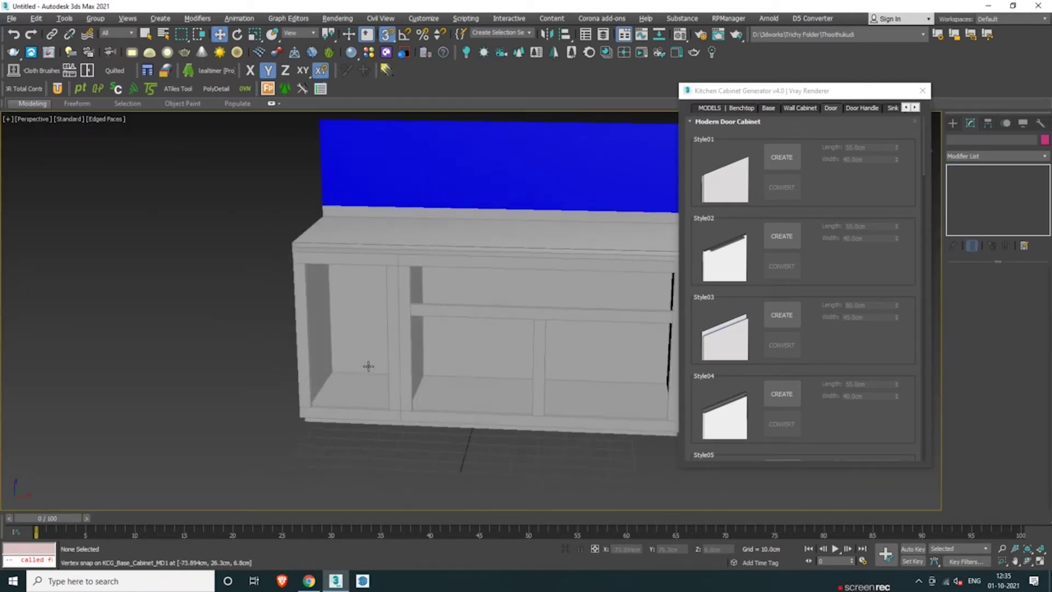
scroll(398, 351, down, 3)
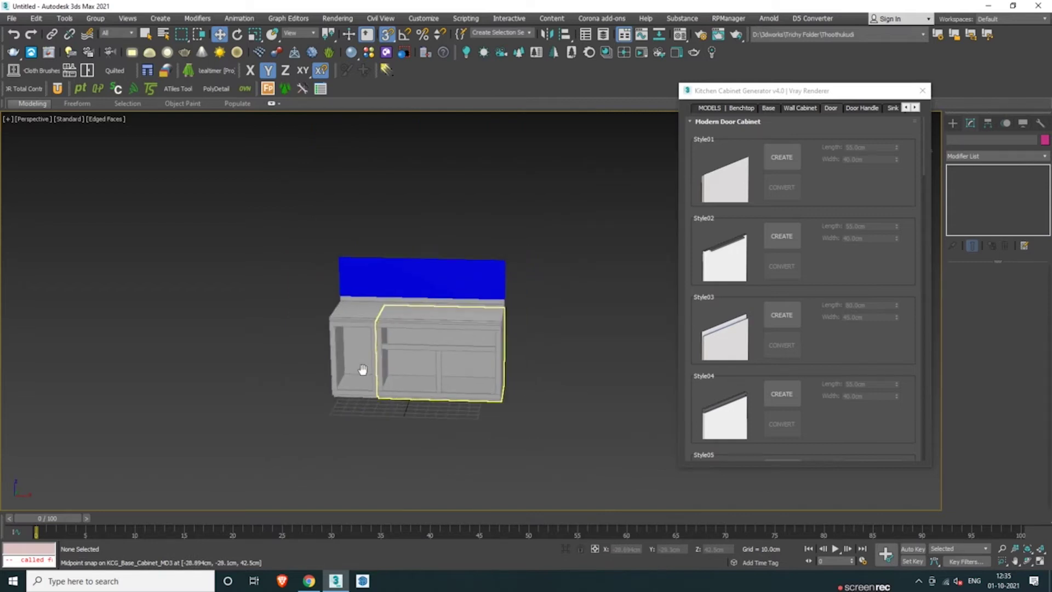
Create a Style03 modern cabinet door with a length of 75 cm and convert it
click(785, 317)
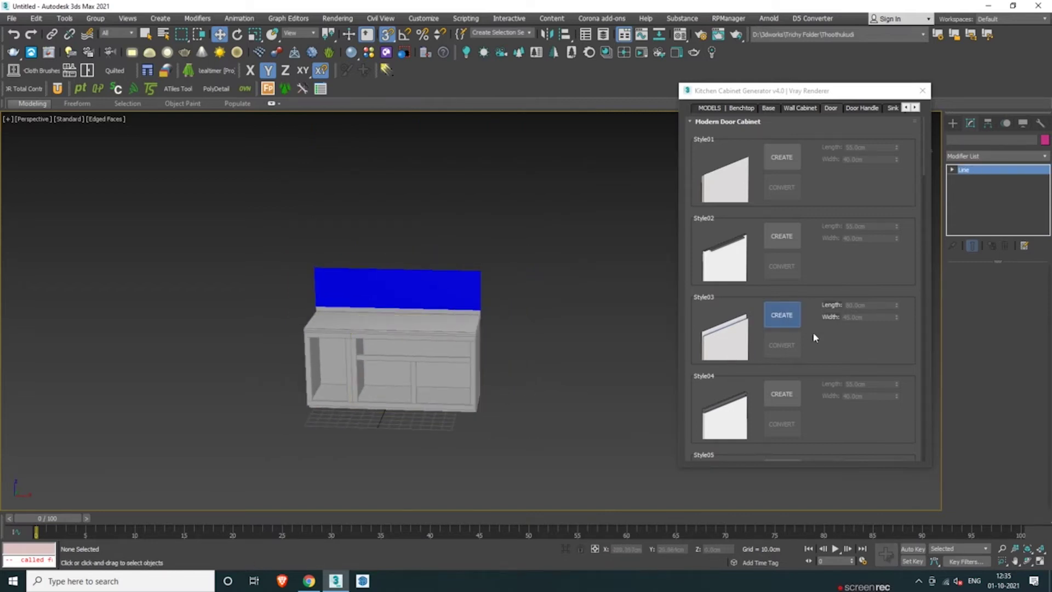
double_click(866, 305)
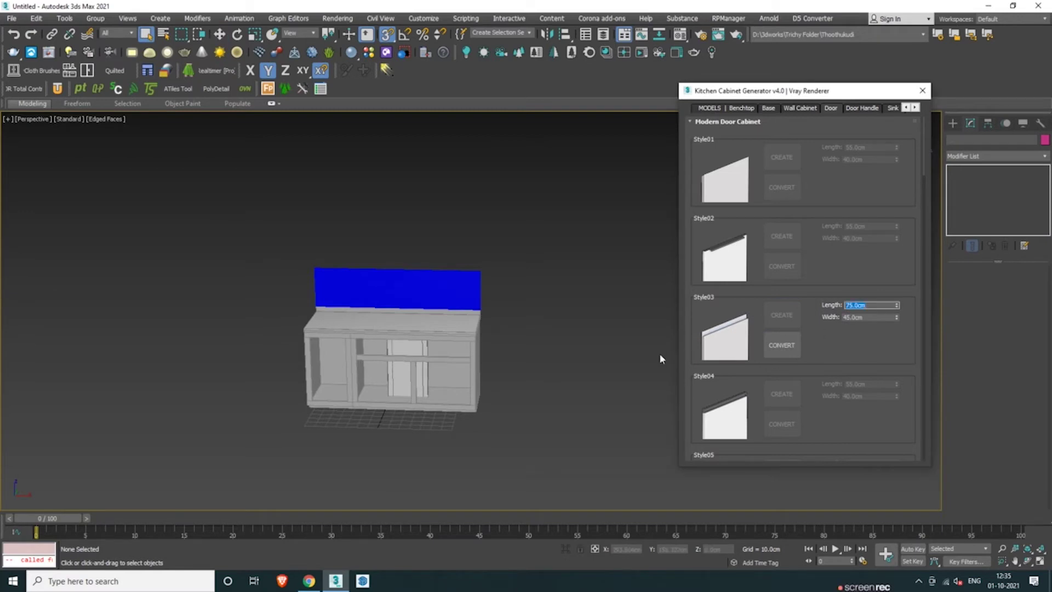
click(777, 355)
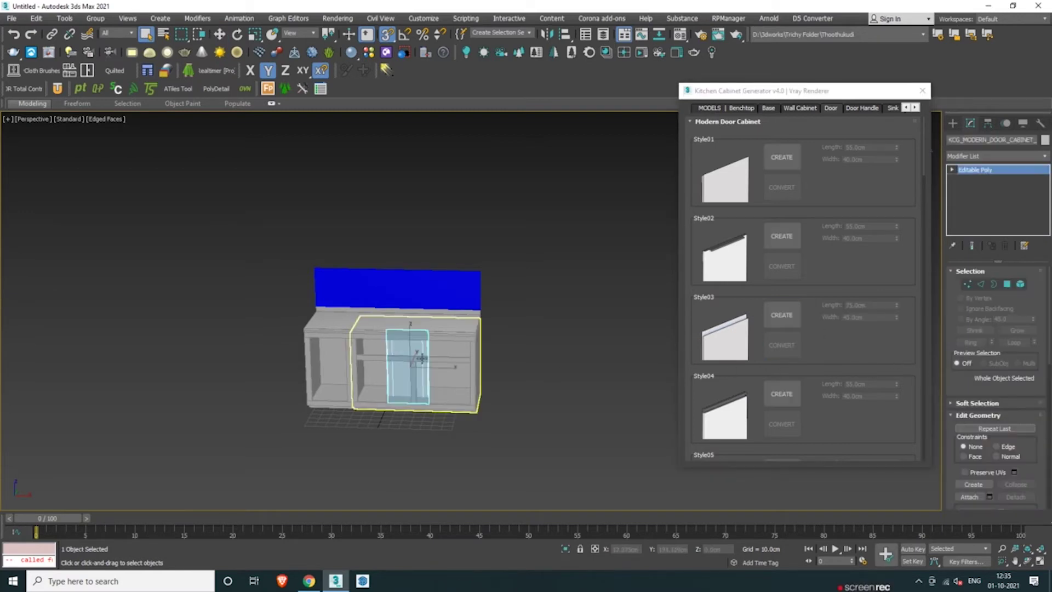
Move the converted door onto the front of the single-door cabinet, snapping its corner to the cabinet's outer front corner
scroll(420, 355, up, 3)
alt+middle_drag(394, 370, 408, 374)
key(w)
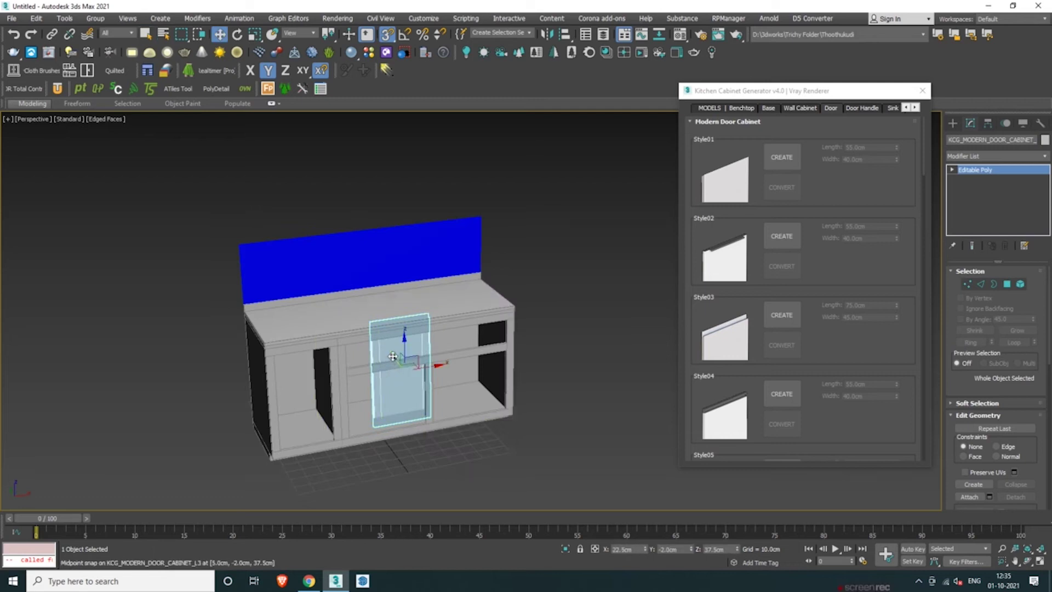
drag(395, 358, 420, 388)
key(alt+w)
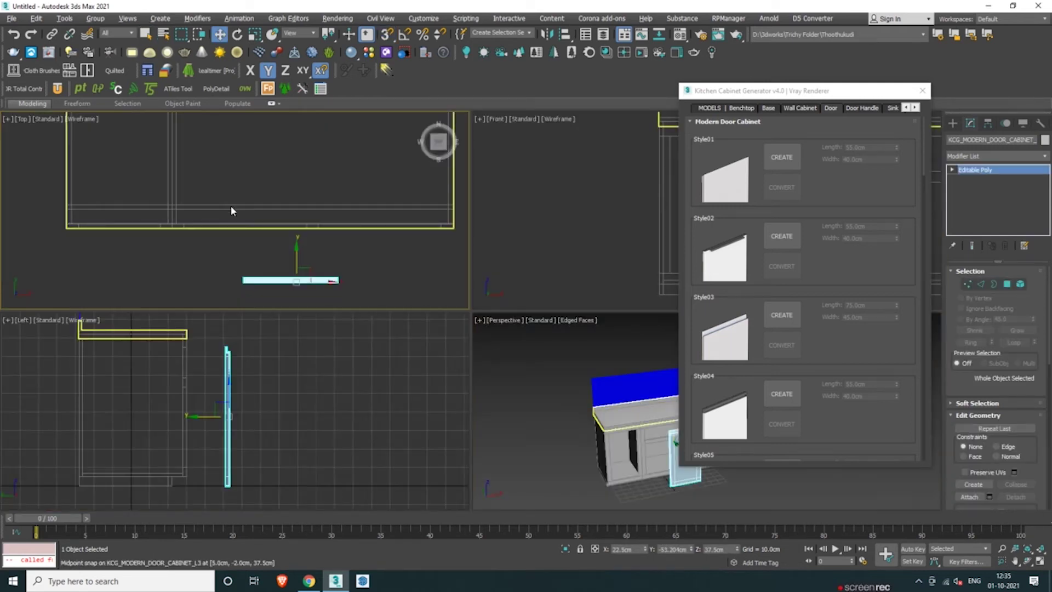
middle_click(230, 208)
key(alt+w)
drag(571, 448, 135, 347)
key(s)
key(alt+w)
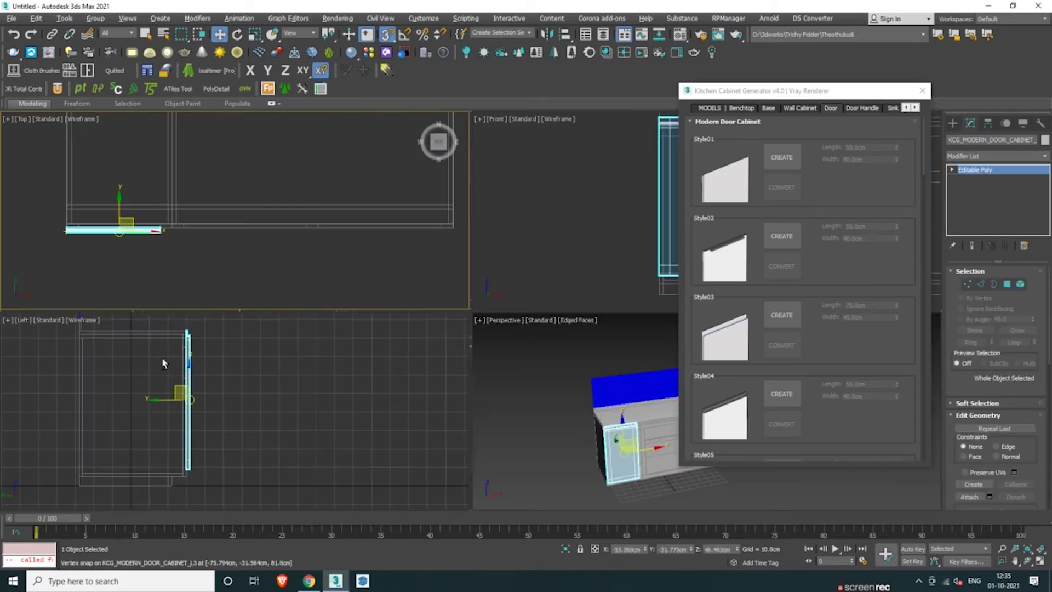
Align the door's height in the side view by snapping its bottom corner to the cabinet's lower front edge
key(alt+w)
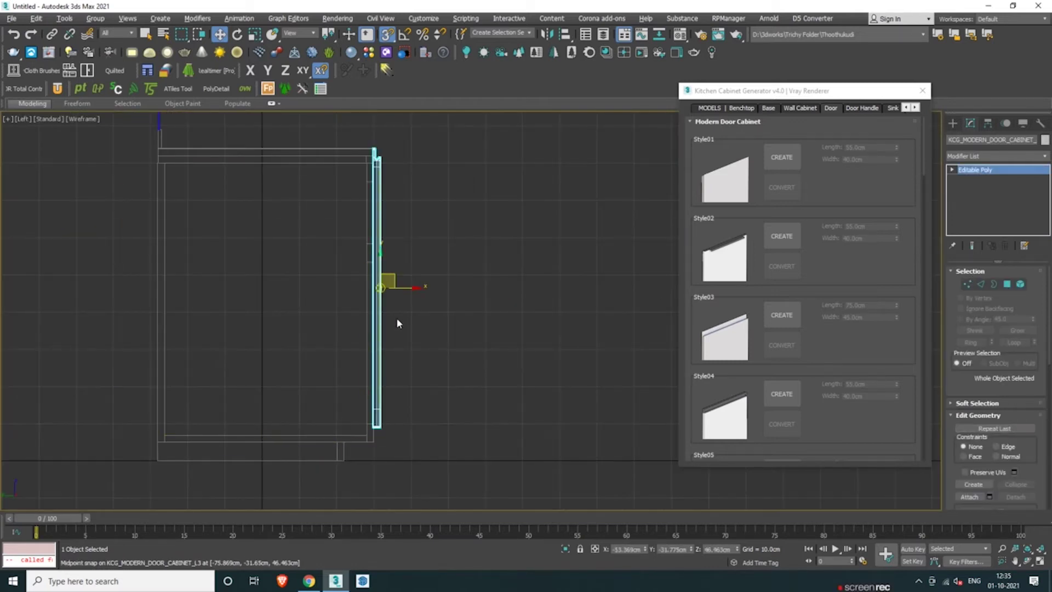
drag(382, 286, 413, 283)
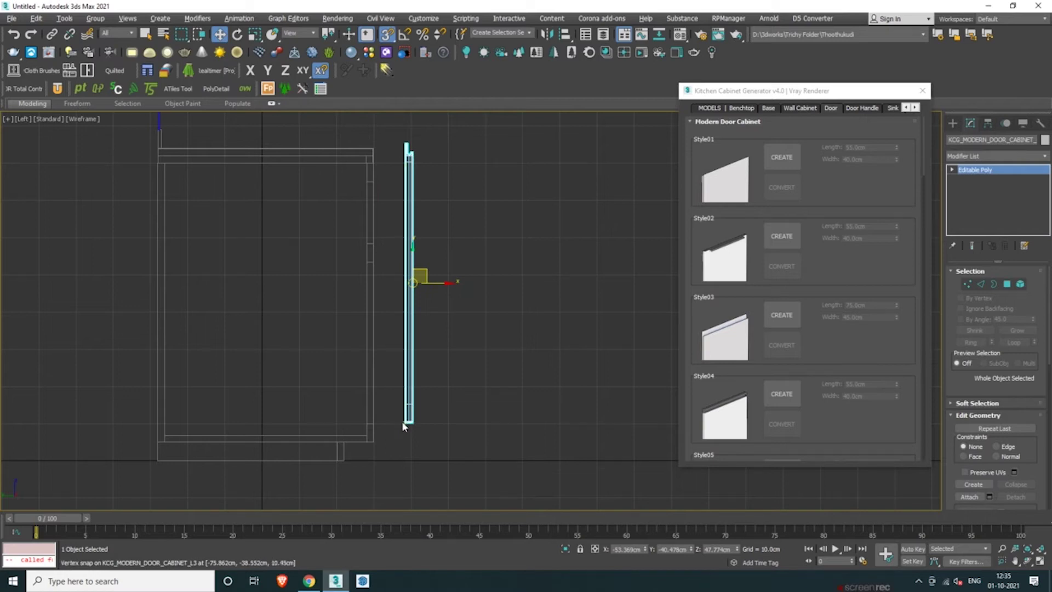
drag(406, 422, 377, 442)
key(alt+w)
middle_click(571, 417)
key(alt+w)
key(z)
Adjust the door's width by moving the vertices along its inner side horizontally to fit the single-door cabinet
alt+middle_drag(448, 406, 310, 376)
scroll(406, 384, down, 3)
alt+middle_drag(397, 349, 427, 367)
key(1)
drag(344, 173, 430, 482)
key(s)
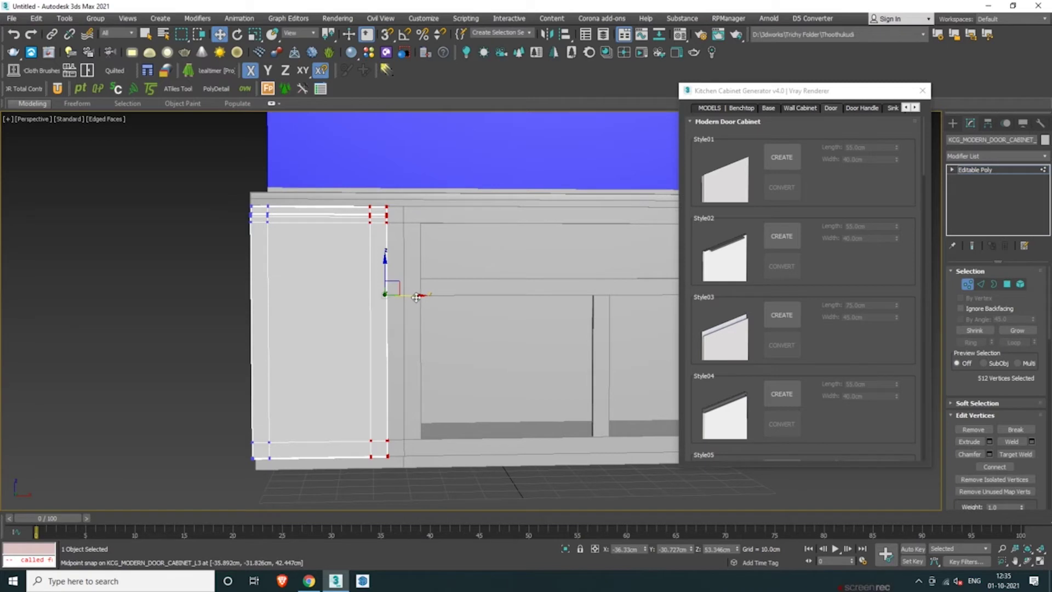
key(1)
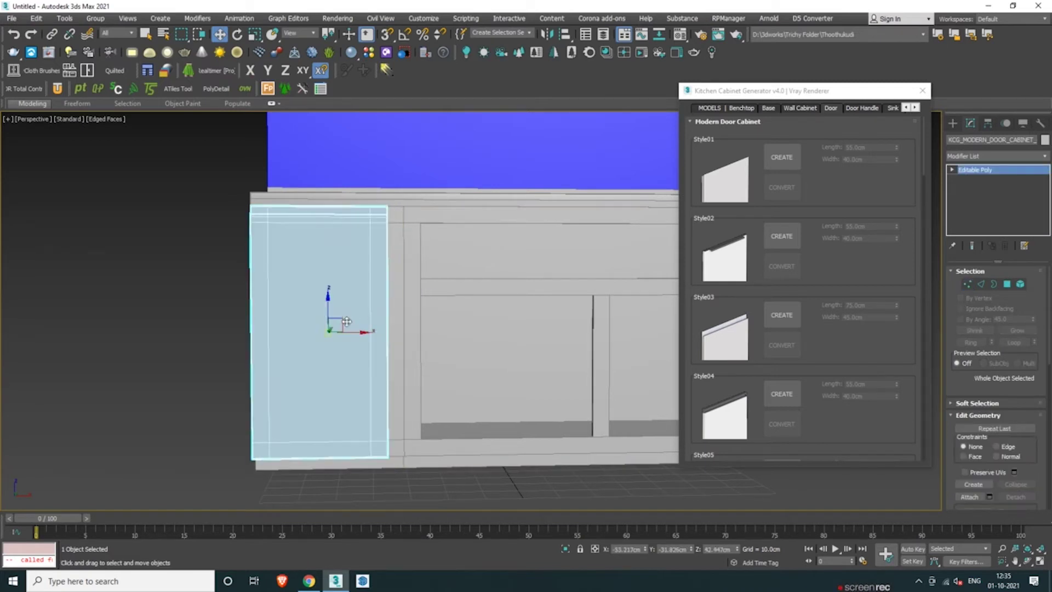
Create the first Straight pull door handle with the kitchen unit in wireframe, and select the handle
scroll(287, 353, down, 3)
scroll(310, 356, up, 3)
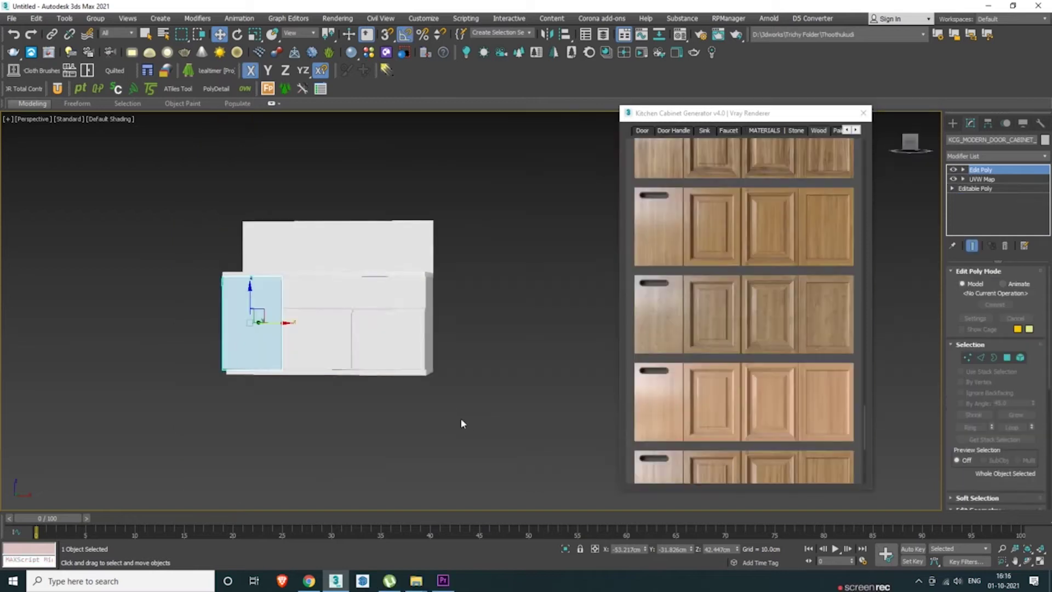
click(460, 417)
scroll(329, 329, up, 3)
scroll(287, 320, up, 3)
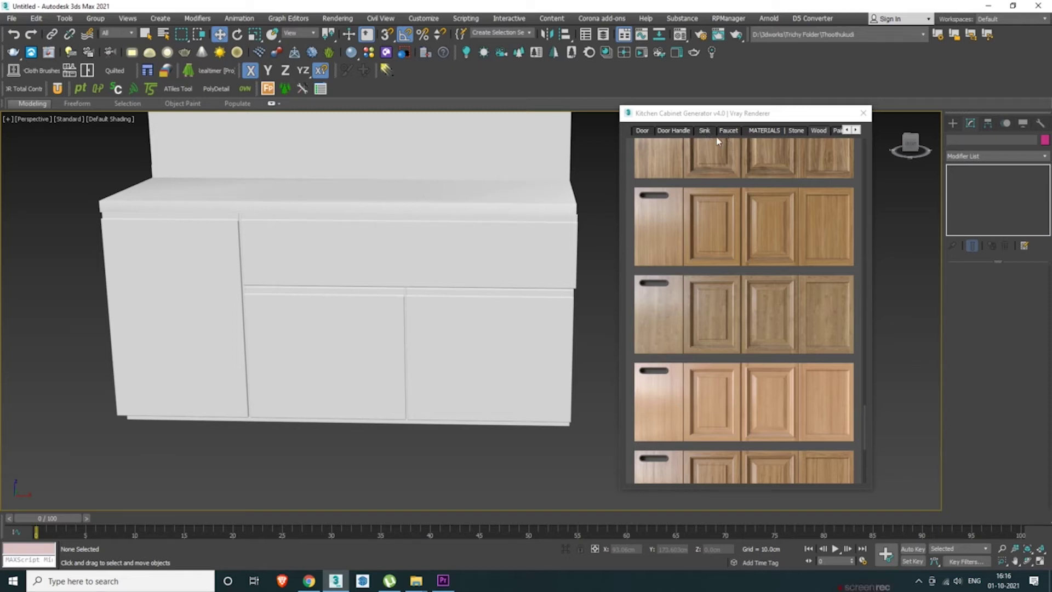
click(678, 134)
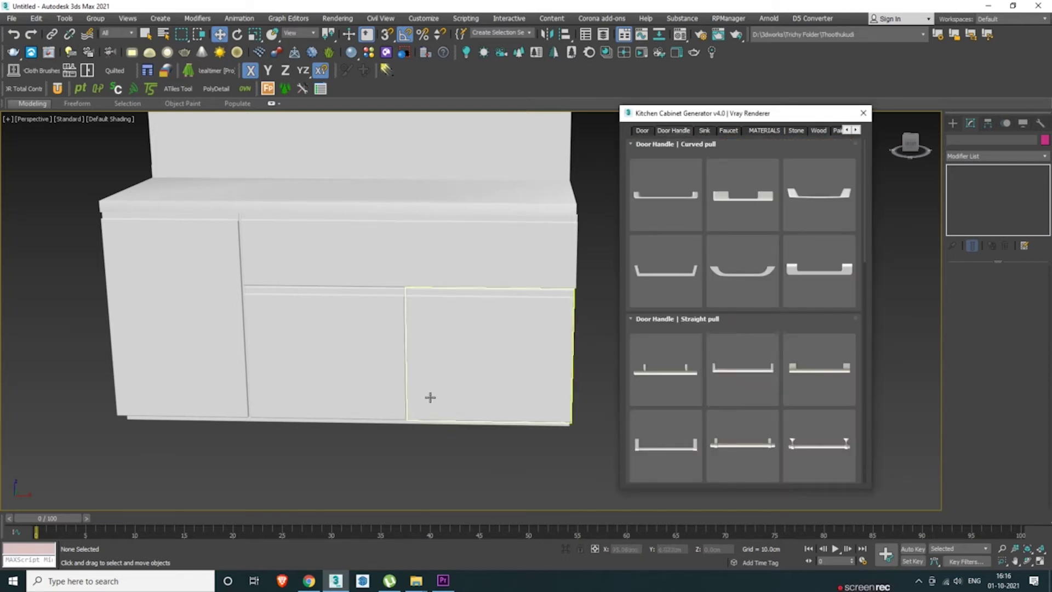
key(F3)
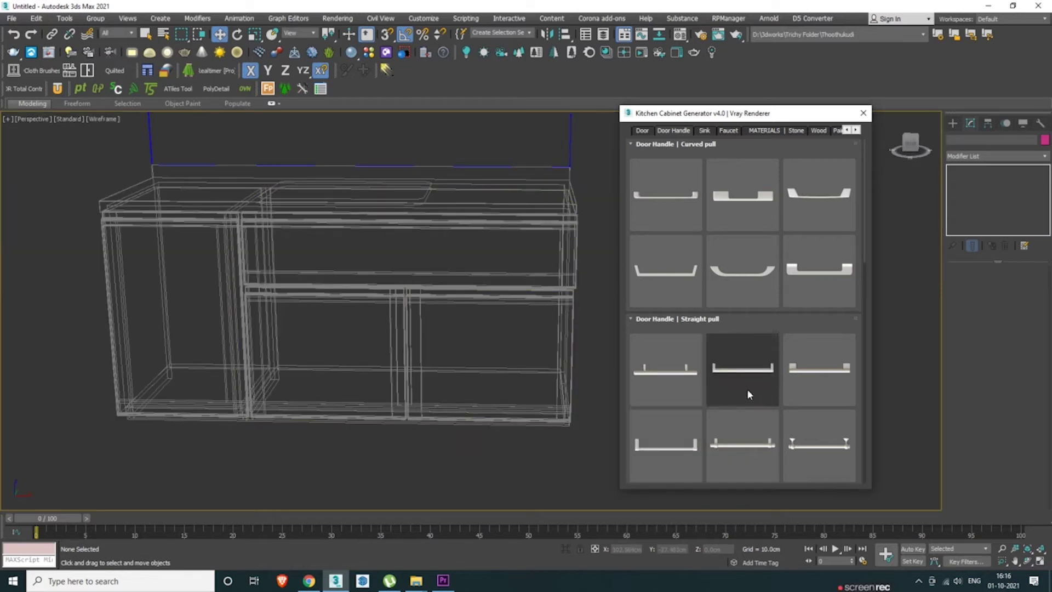
click(679, 390)
alt+middle_drag(357, 392, 352, 340)
click(331, 361)
Move the handle in the top view to the front of the base cabinets
key(t)
scroll(344, 325, down, 3)
scroll(350, 258, up, 2)
key(w)
drag(341, 222, 193, 313)
key(alt+w)
right_click(324, 395)
right_click(528, 389)
key(alt+w)
Restore shaded display and place the handle horizontally at the middle of the wide drawer front
scroll(381, 390, up, 5)
key(F3)
scroll(415, 382, down, 7)
alt+middle_drag(400, 366, 437, 357)
scroll(437, 357, up, 5)
scroll(378, 382, down, 5)
middle_drag(373, 387, 339, 450)
key(F7)
drag(356, 410, 507, 333)
key(F5)
drag(356, 317, 402, 299)
scroll(404, 312, up, 4)
scroll(406, 306, down, 3)
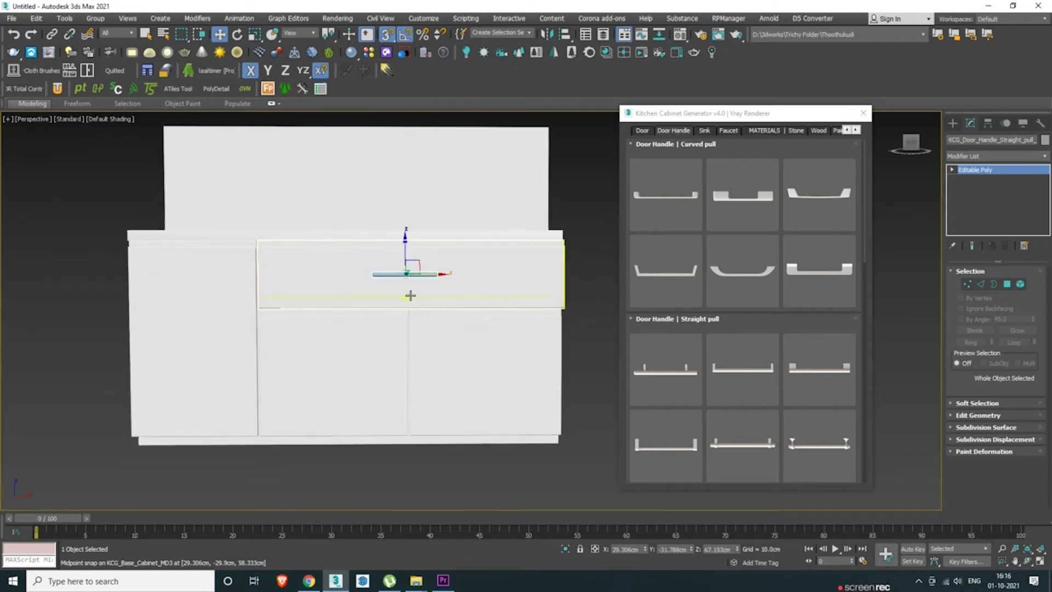
Copy the drawer handle straight down to the lower doors and rotate the copy to vertical
scroll(411, 290, up, 3)
key(F7)
mouse_move(411, 272)
shift+mouse_down()
mouse_move(388, 368)
mouse_move(399, 412)
shift+mouse_up()
click(527, 337)
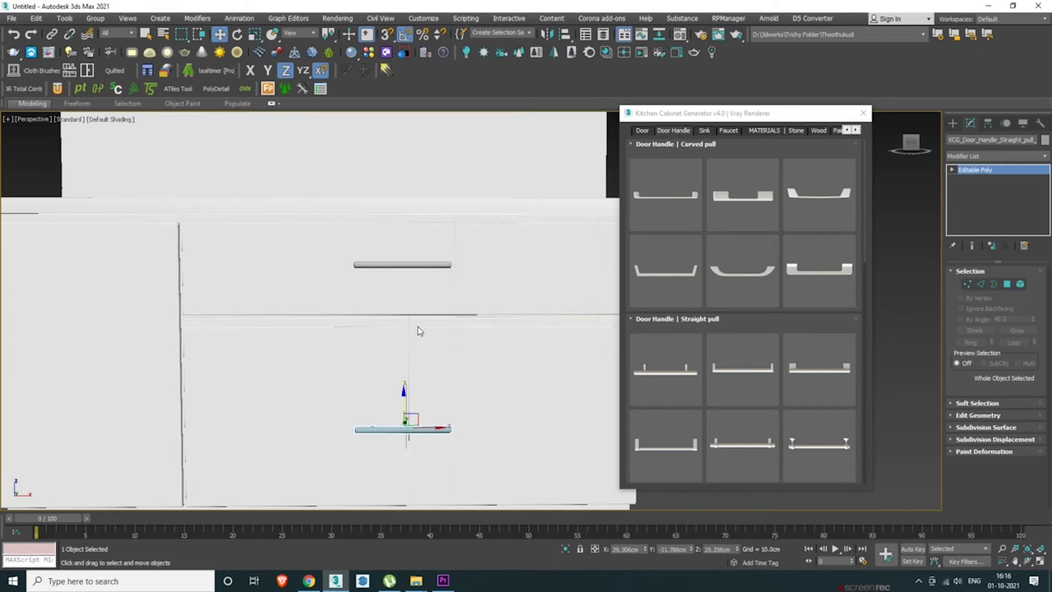
middle_drag(408, 376, 420, 312)
key(e)
drag(427, 322, 371, 303)
Move the vertical handle onto the left lower door beside the gap between the doors and adjust its height
key(w)
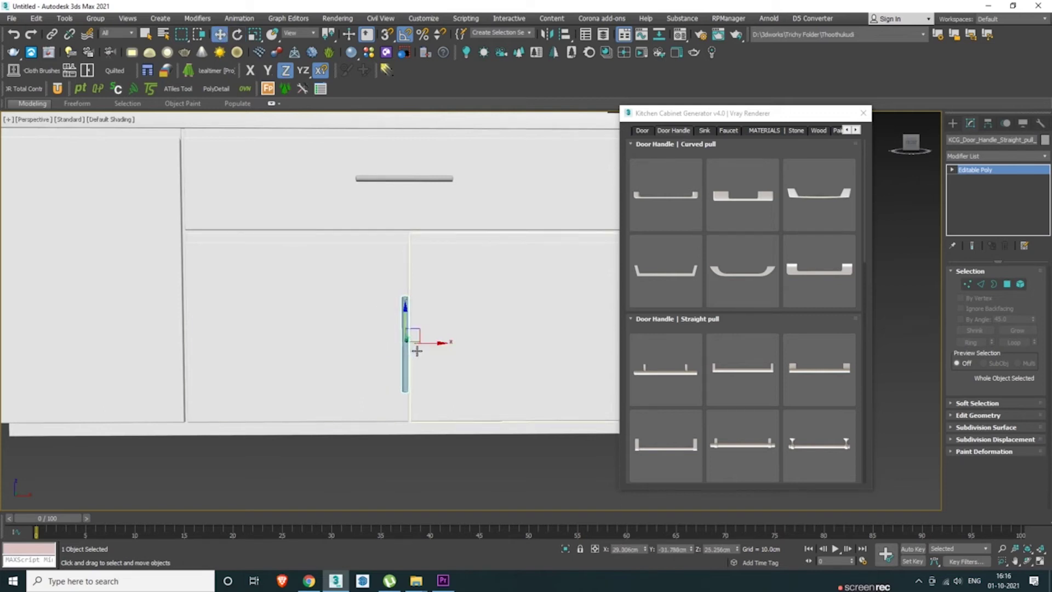
scroll(425, 345, up, 2)
drag(424, 345, 416, 343)
alt+middle_drag(416, 343, 380, 339)
key(s)
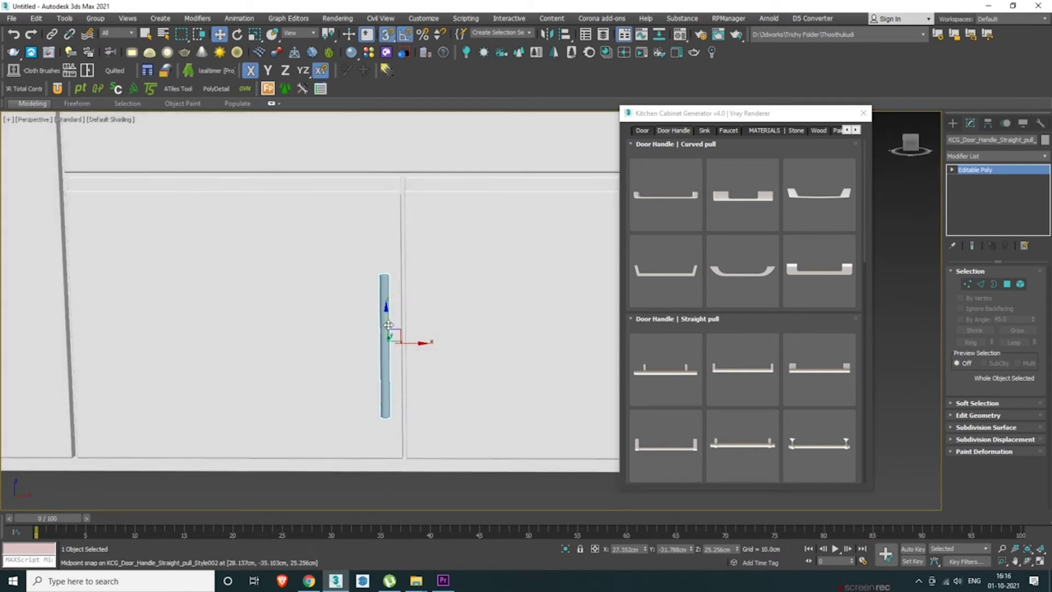
drag(387, 322, 400, 319)
scroll(370, 327, down, 2)
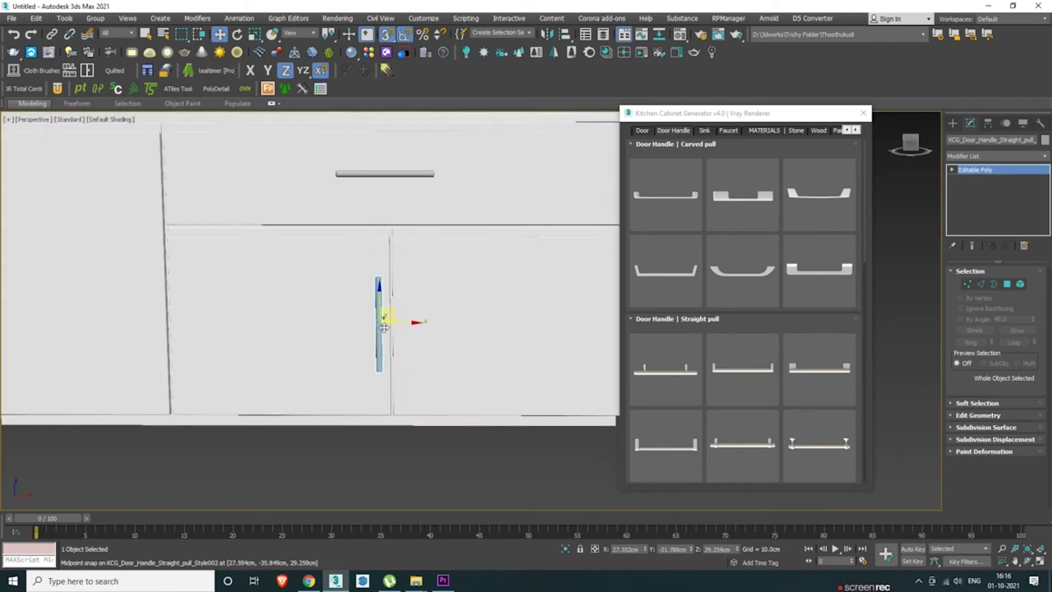
scroll(388, 324, up, 2)
Copy the vertical handle horizontally onto the right lower door, on the other side of the gap
key(s)
key(F5)
shift+drag(395, 325, 436, 325)
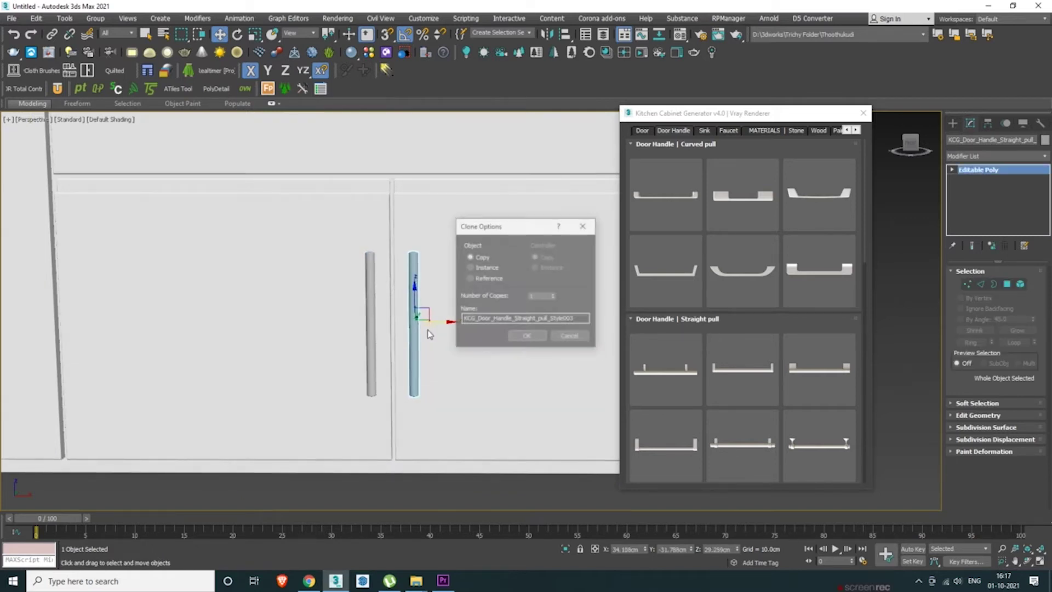
click(516, 338)
scroll(457, 373, down, 6)
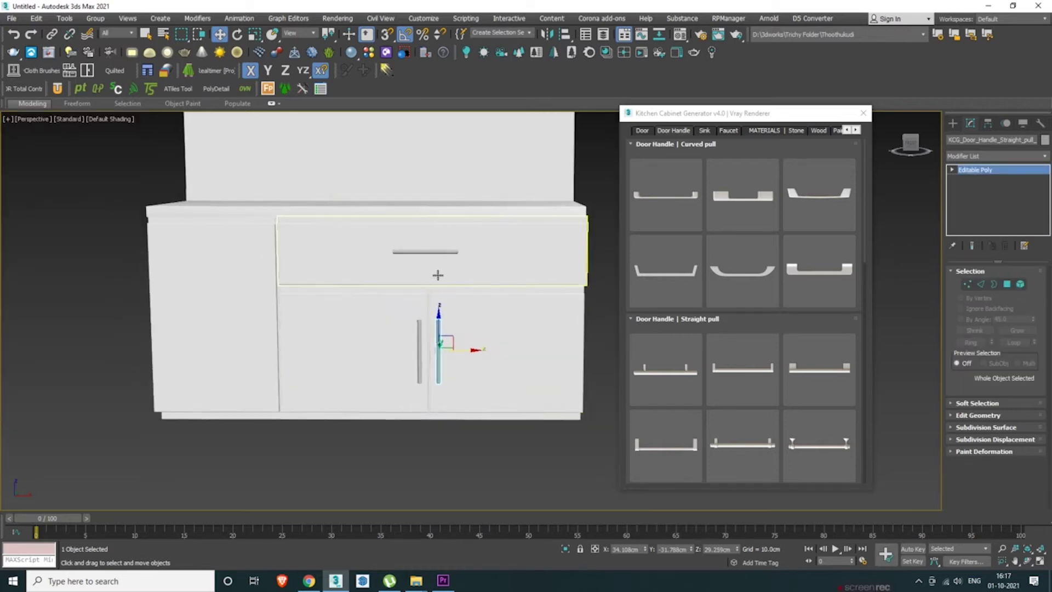
Copy the drawer's horizontal handle to the upper middle of the single cabinet door, using snapping
click(428, 253)
key(s)
mouse_move(445, 252)
mouse_down()
mouse_move(245, 237)
mouse_move(216, 411)
mouse_move(219, 363)
mouse_up()
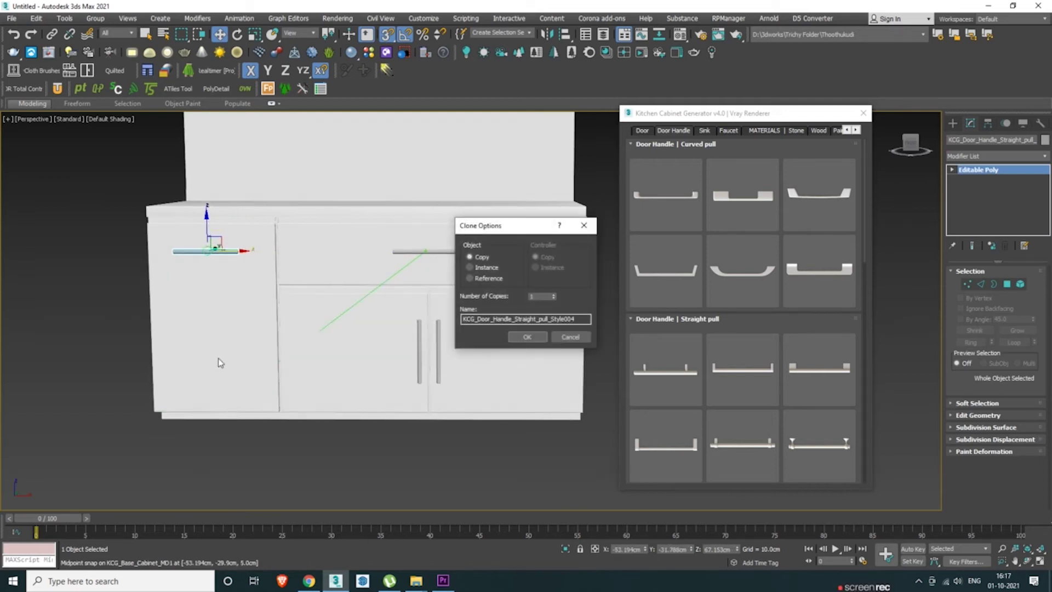
click(527, 337)
mouse_move(458, 278)
middle_down()
mouse_move(418, 373)
mouse_move(464, 274)
middle_up()
Try the brown Cambria stone on the benchtop and replace it with the black Cambria stone
click(458, 284)
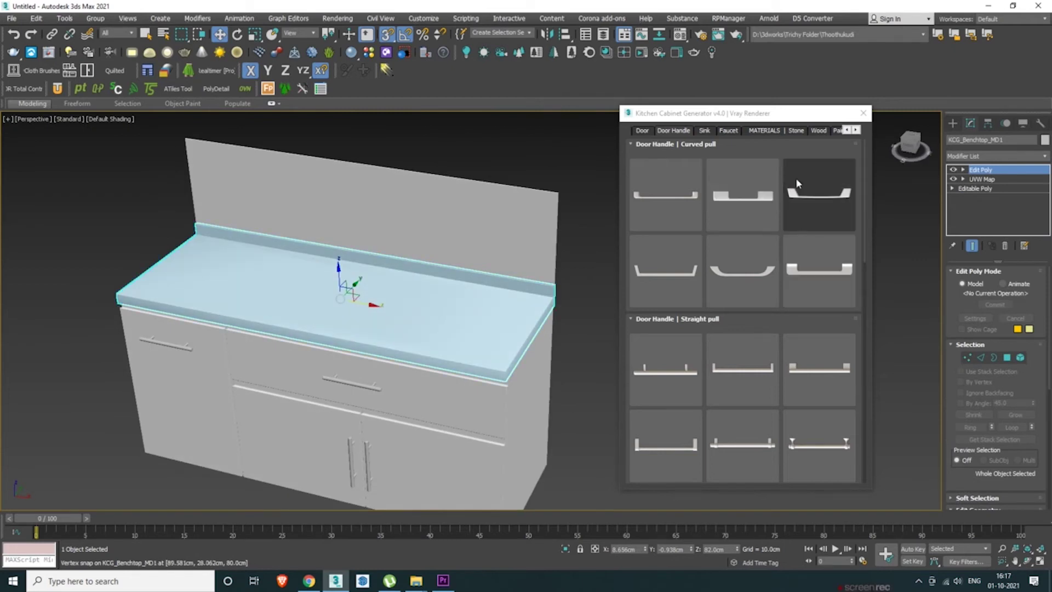
click(796, 131)
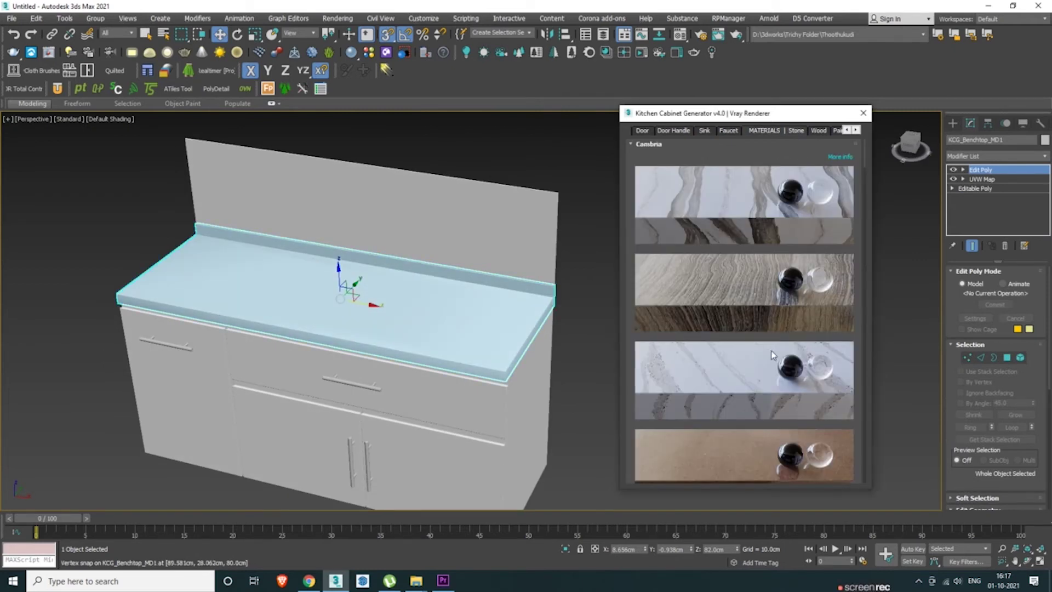
scroll(771, 351, down, 3)
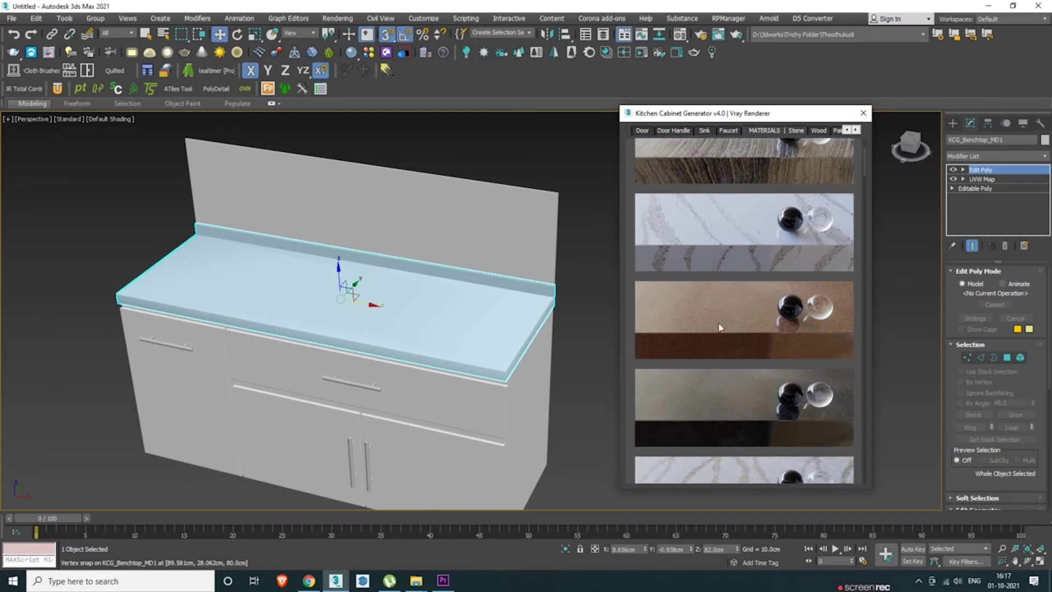
click(719, 328)
click(564, 363)
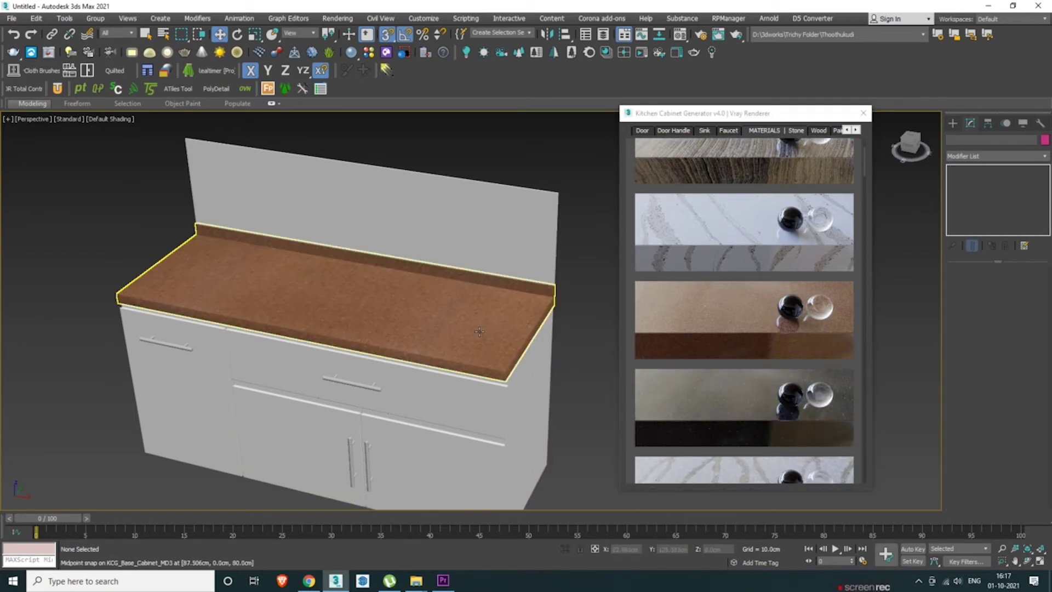
click(478, 332)
click(750, 400)
click(584, 375)
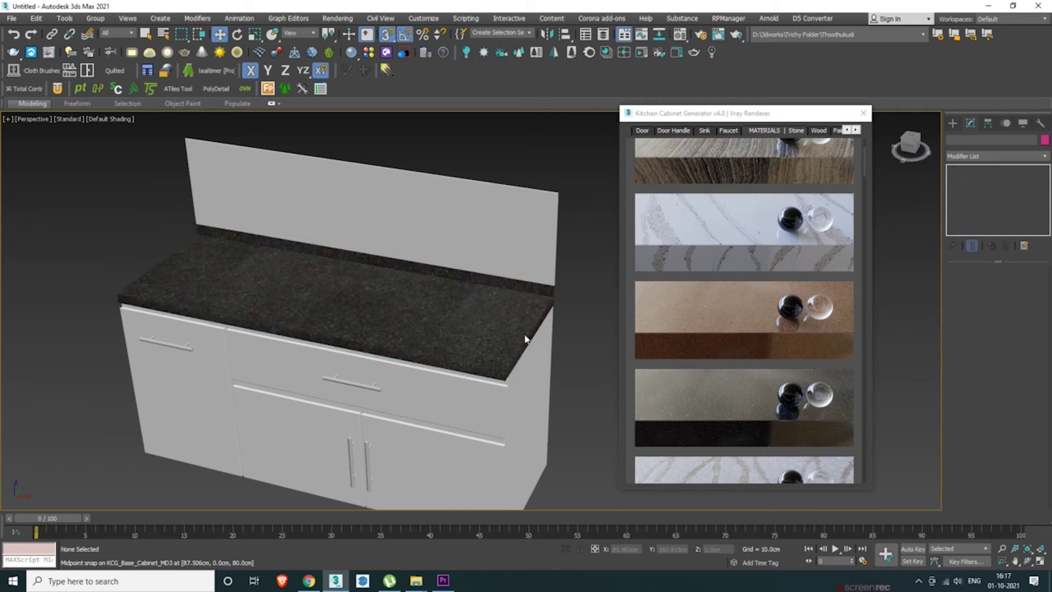
Apply the speckled grey-white Cambria stone to the backsplash and set its UVW Map alignment to Z
alt+middle_drag(567, 360, 571, 281)
click(509, 263)
scroll(740, 376, down, 4)
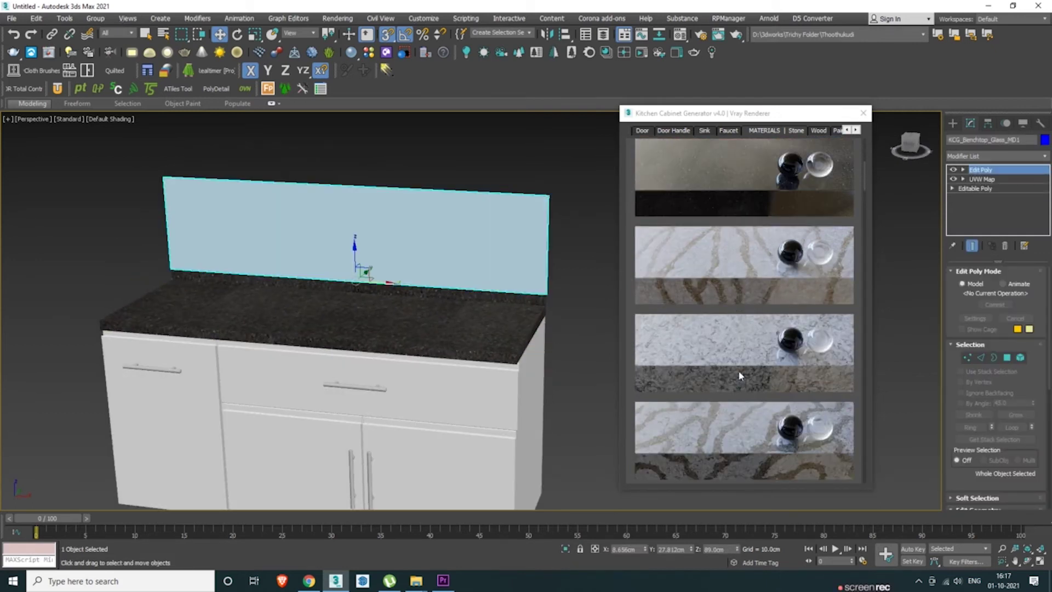
click(738, 367)
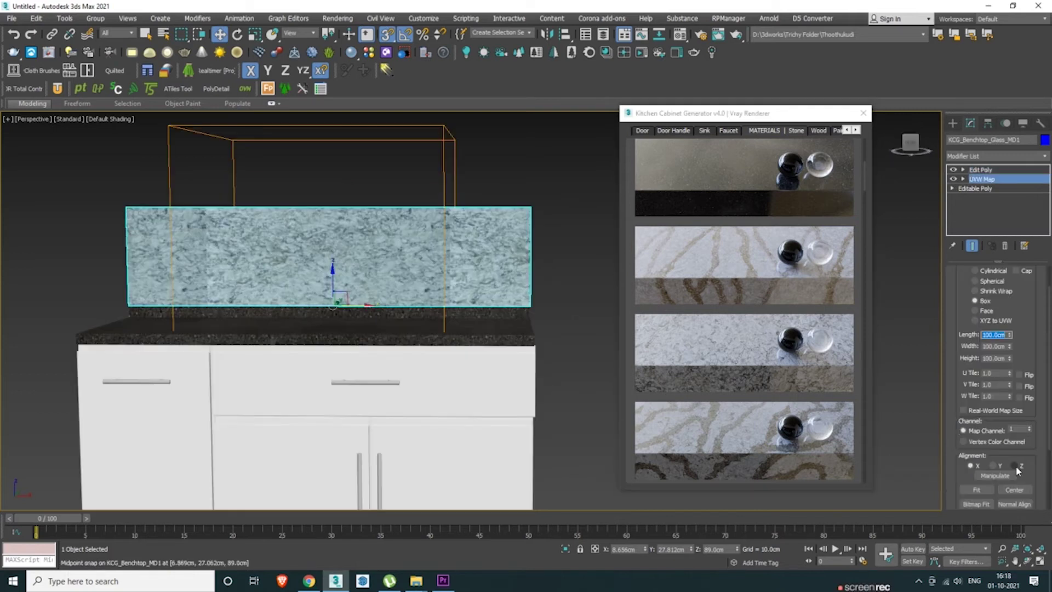
click(1014, 465)
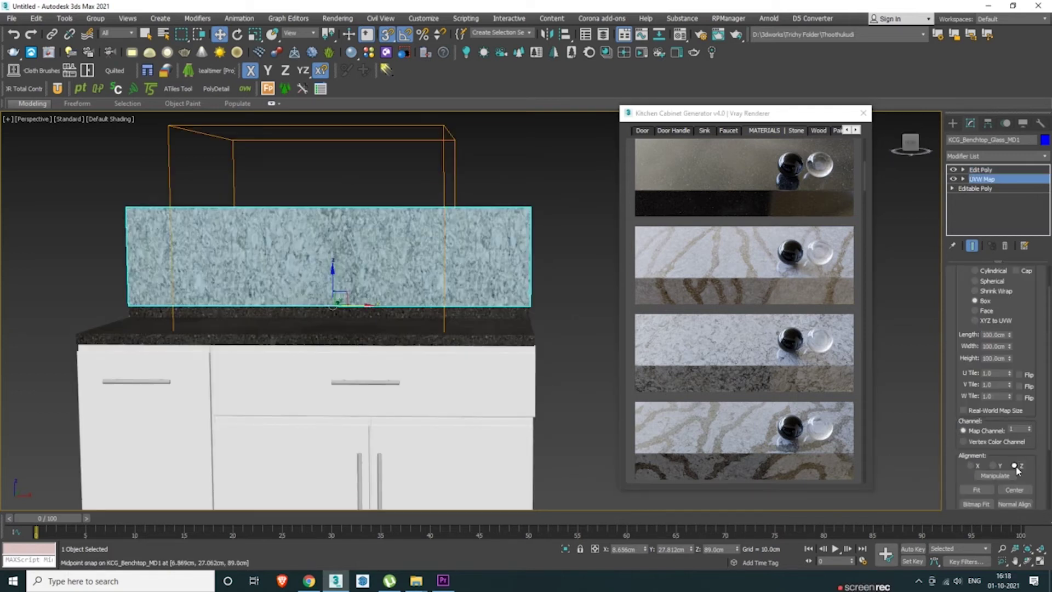
click(566, 313)
Inspect the stone finishes on the benchtop and backsplash from closer and farther away
scroll(298, 238, up, 1)
scroll(299, 238, down, 2)
alt+middle_drag(437, 264, 427, 294)
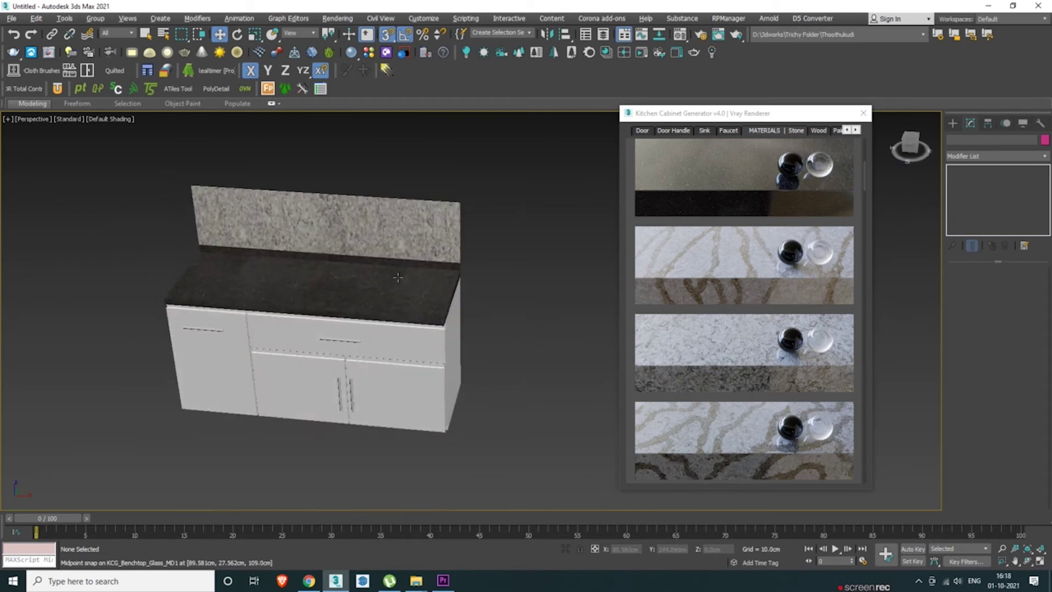
scroll(384, 269, up, 6)
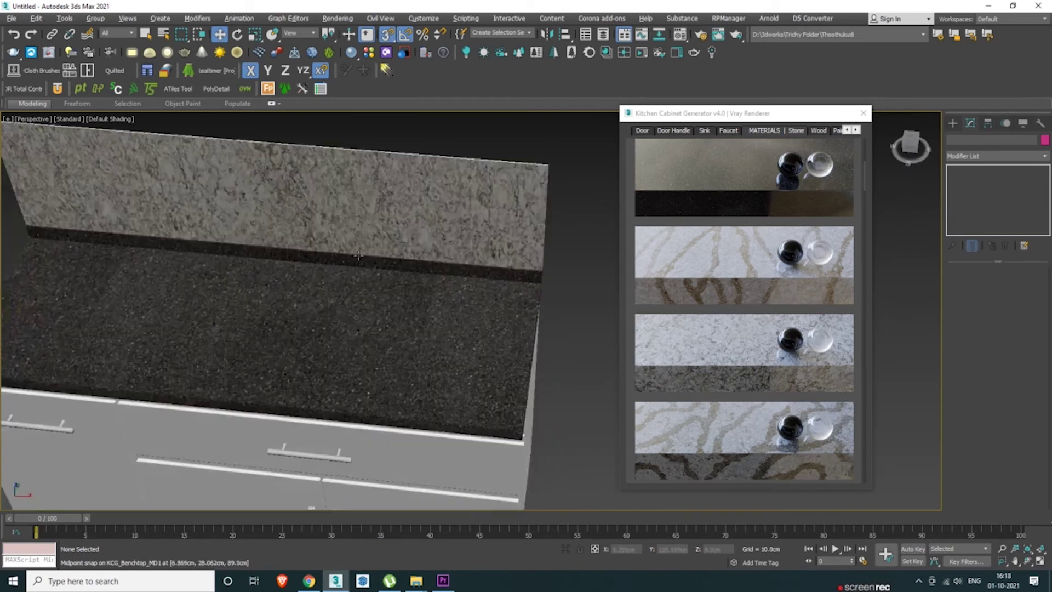
scroll(358, 256, down, 5)
scroll(429, 296, up, 3)
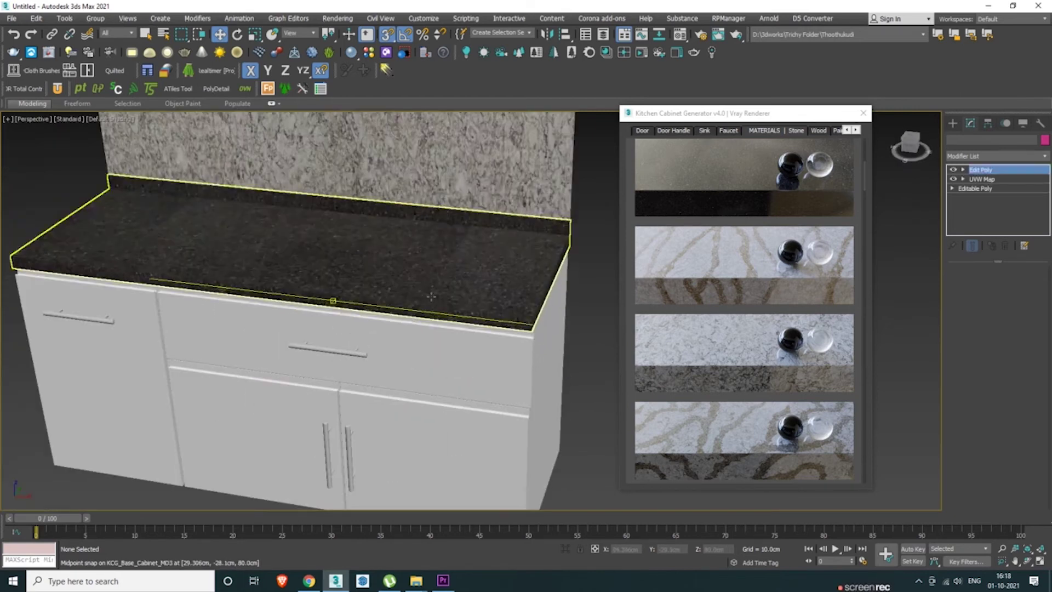
click(369, 291)
click(588, 380)
Apply a light warm-toned wood material to the wide drawer front
click(512, 369)
click(817, 132)
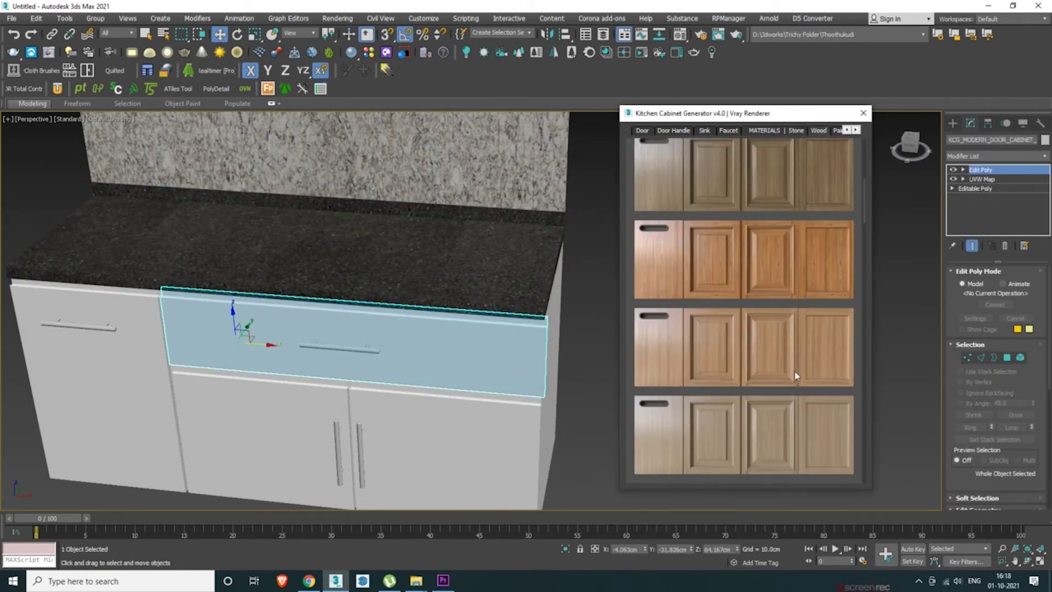
scroll(793, 375, down, 1)
drag(865, 221, 861, 480)
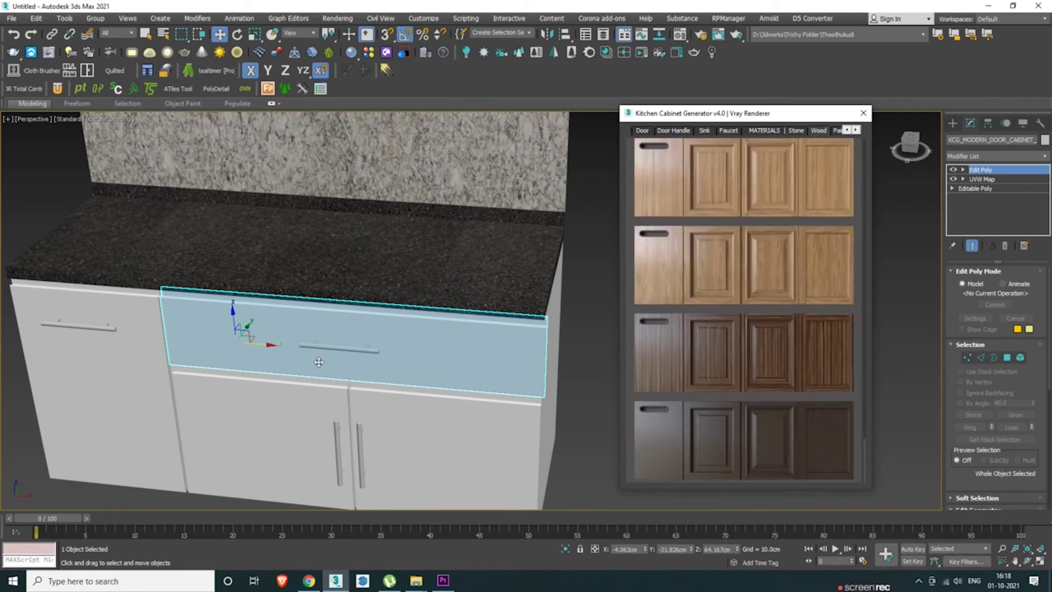
middle_drag(319, 362, 321, 334)
scroll(656, 291, up, 1)
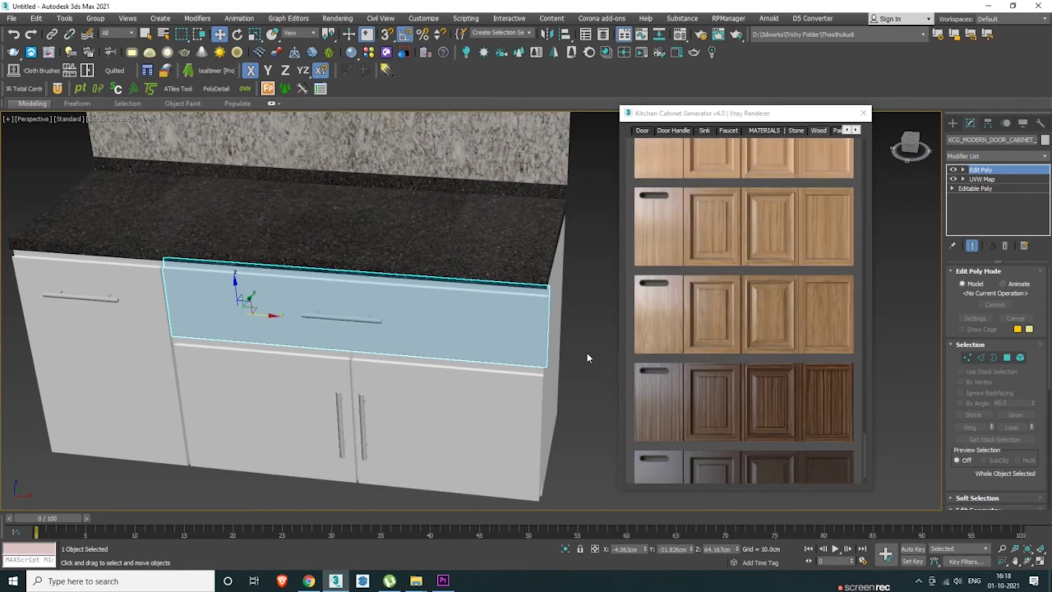
scroll(638, 324, up, 1)
click(652, 198)
Apply the drawer's light wood material to both lower doors and the single cabinet door
click(503, 412)
click(650, 200)
click(326, 373)
click(650, 200)
click(148, 369)
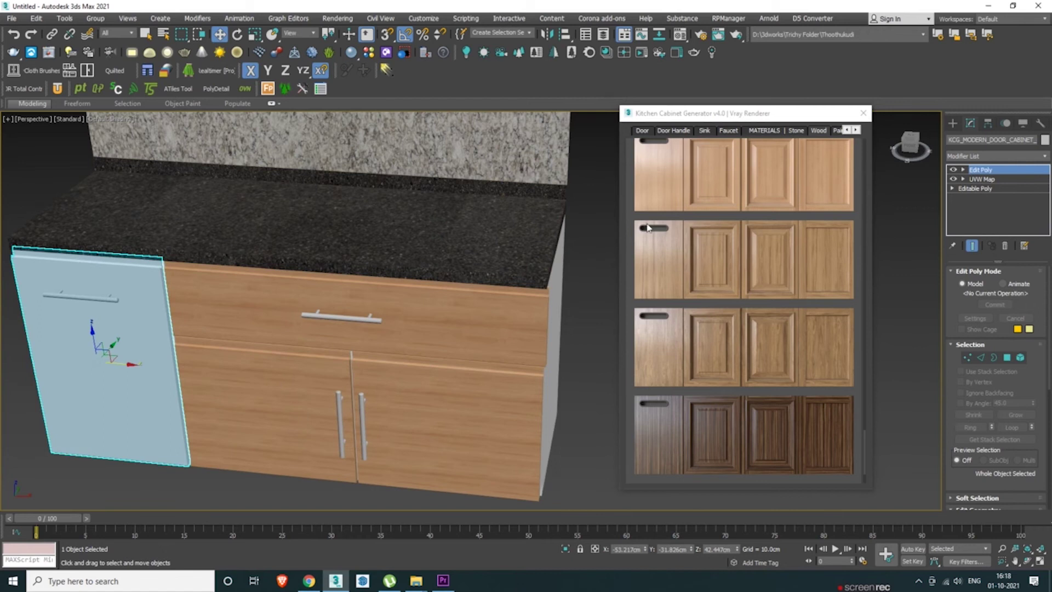
click(663, 195)
scroll(326, 306, down, 2)
alt+middle_drag(321, 330, 331, 302)
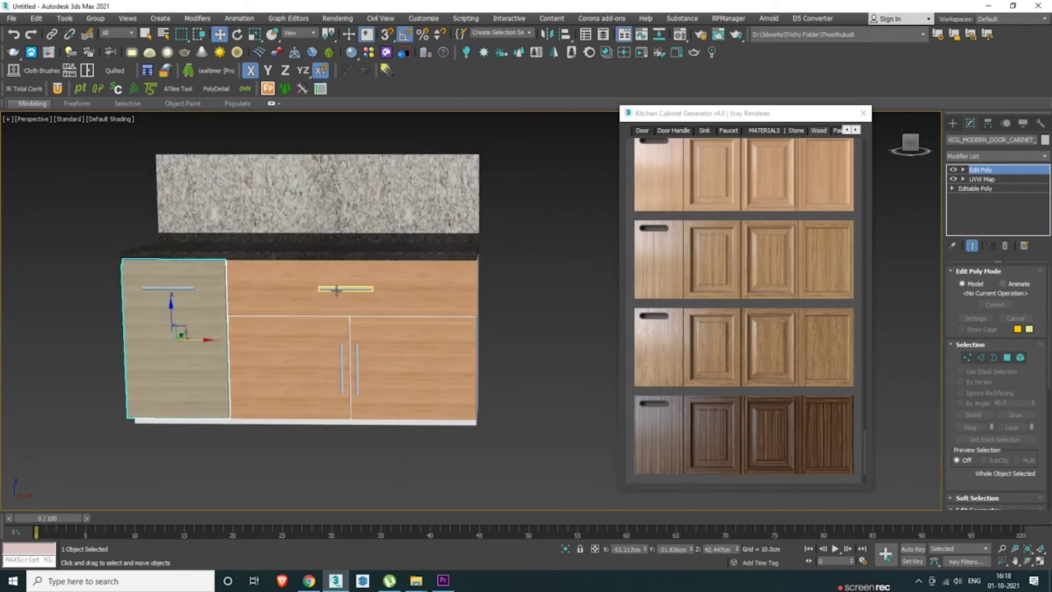
Apply the V-Ray library metal material Chrome_Polished to all four drawer and door handles
click(336, 289)
ctrl+click(182, 290)
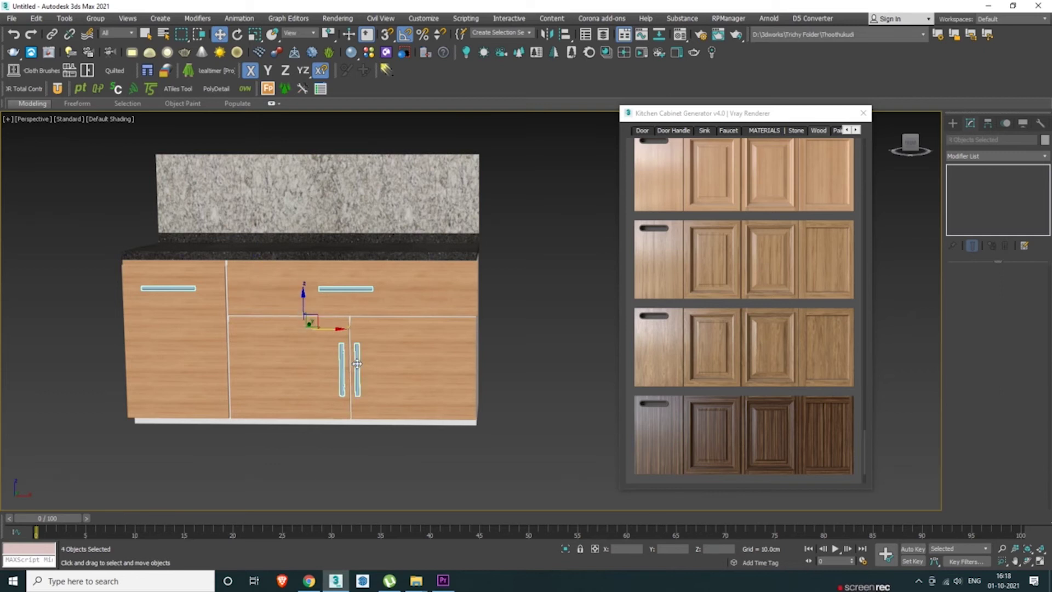
click(368, 53)
right_click(398, 258)
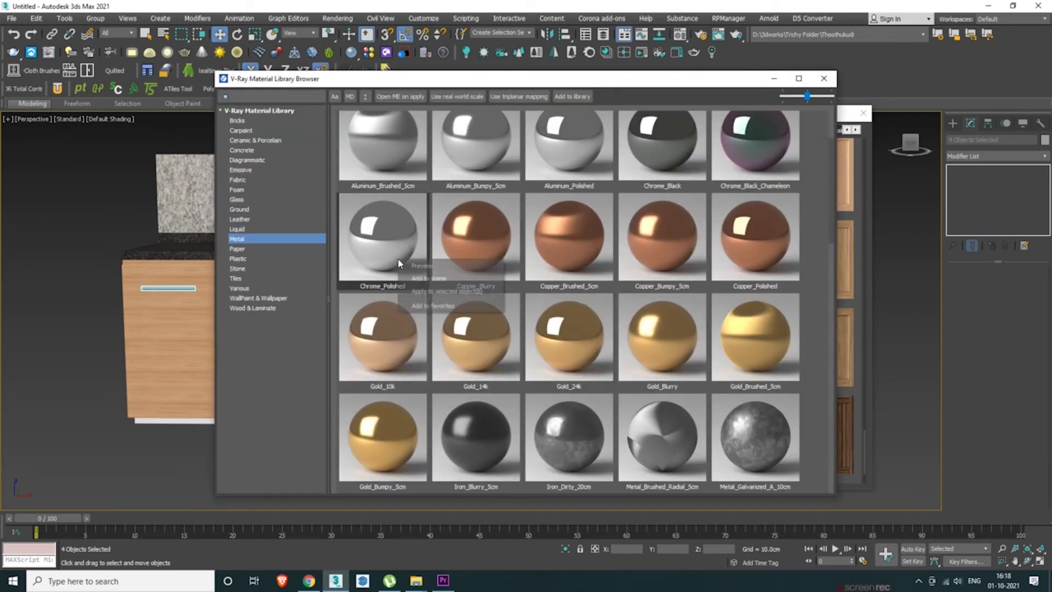
click(438, 287)
click(824, 79)
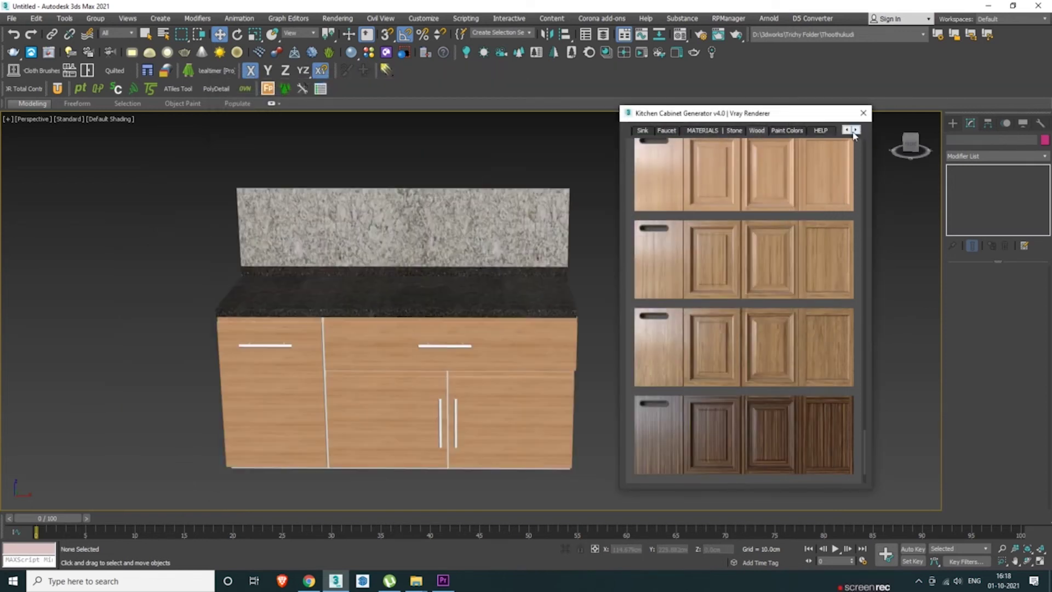
Look into the plugin's paint colour materials and inspect the textured kitchen unit from closer and from other angles
click(790, 131)
click(789, 131)
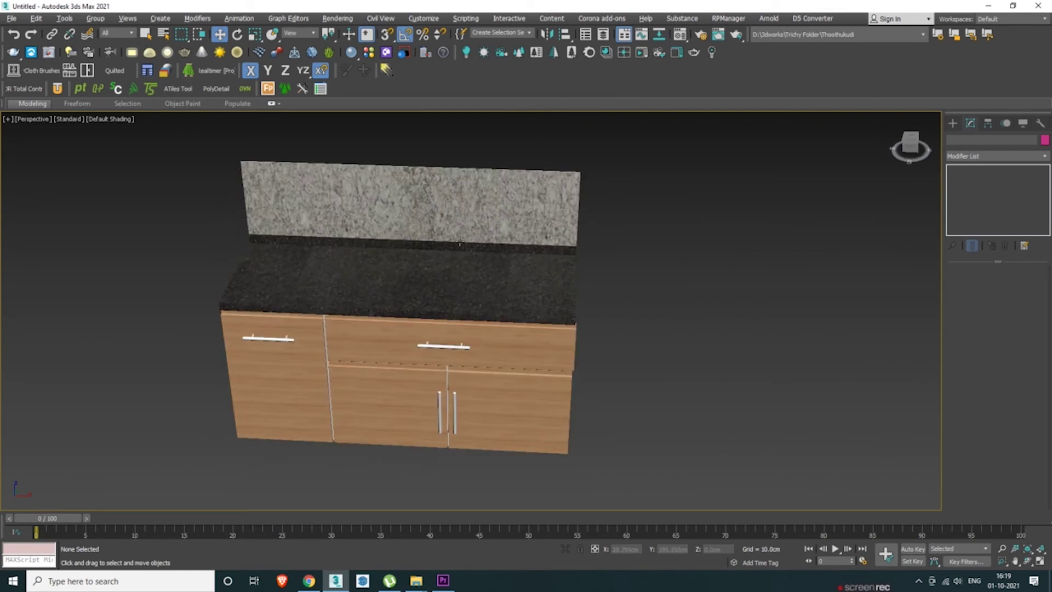
middle_drag(459, 242, 657, 284)
scroll(658, 284, up, 3)
alt+middle_drag(625, 400, 645, 345)
scroll(645, 344, down, 4)
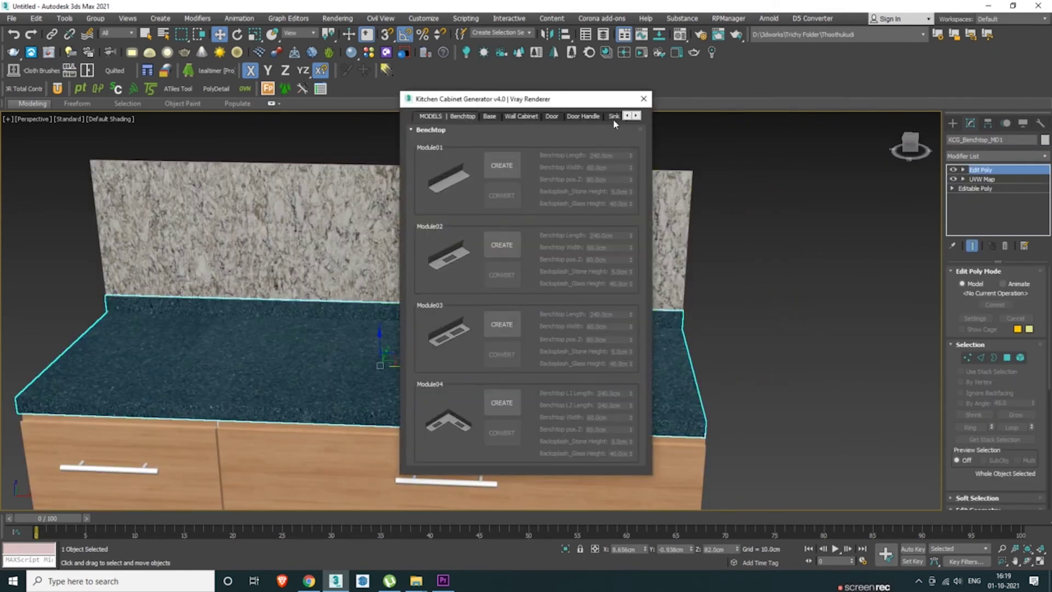
Try the bright blue Cambria stone on the benchtop
click(563, 115)
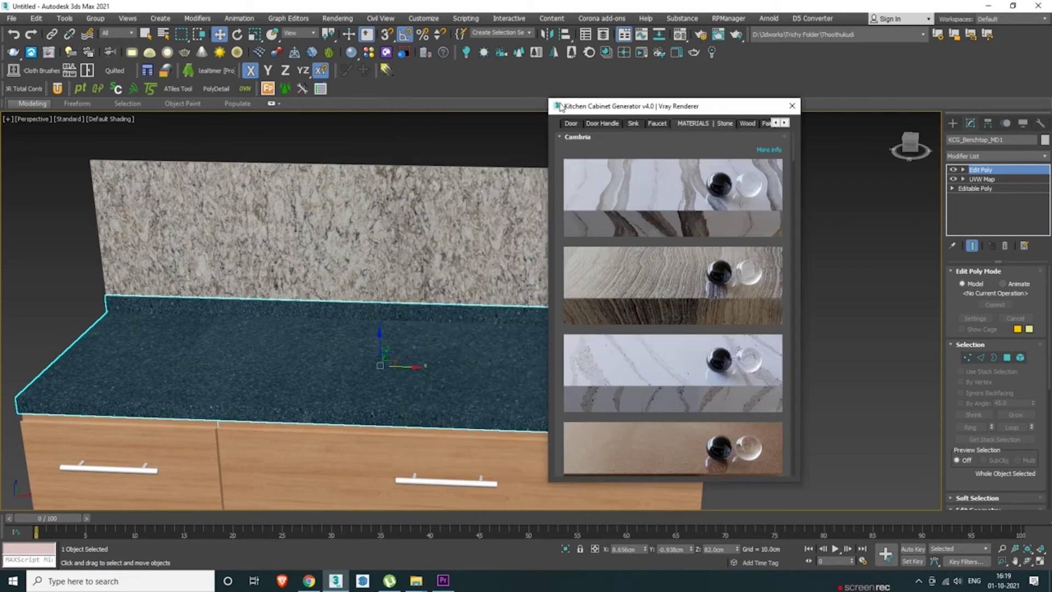
scroll(707, 293, down, 5)
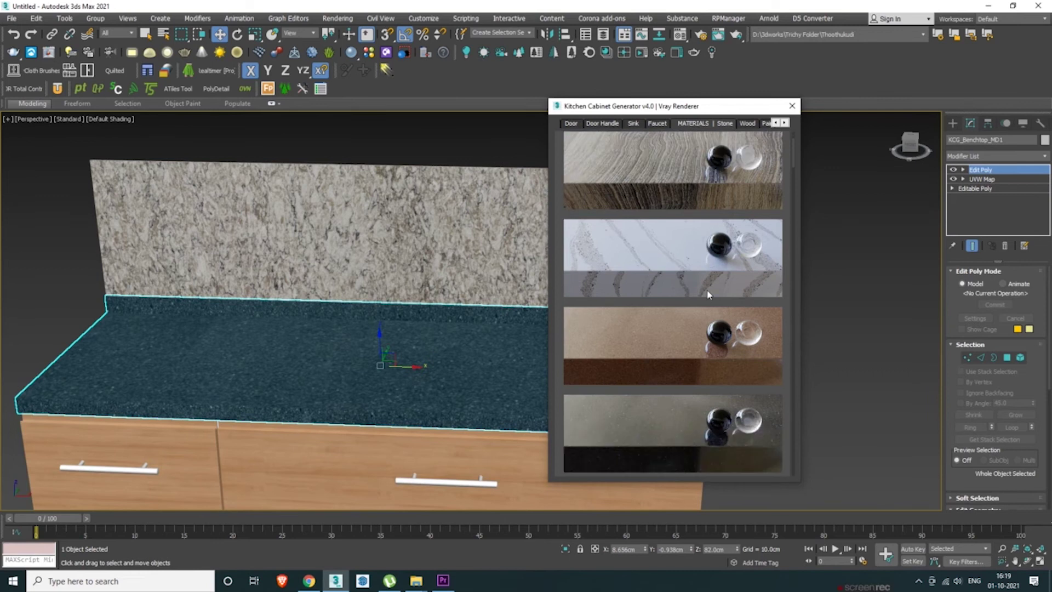
scroll(707, 294, down, 10)
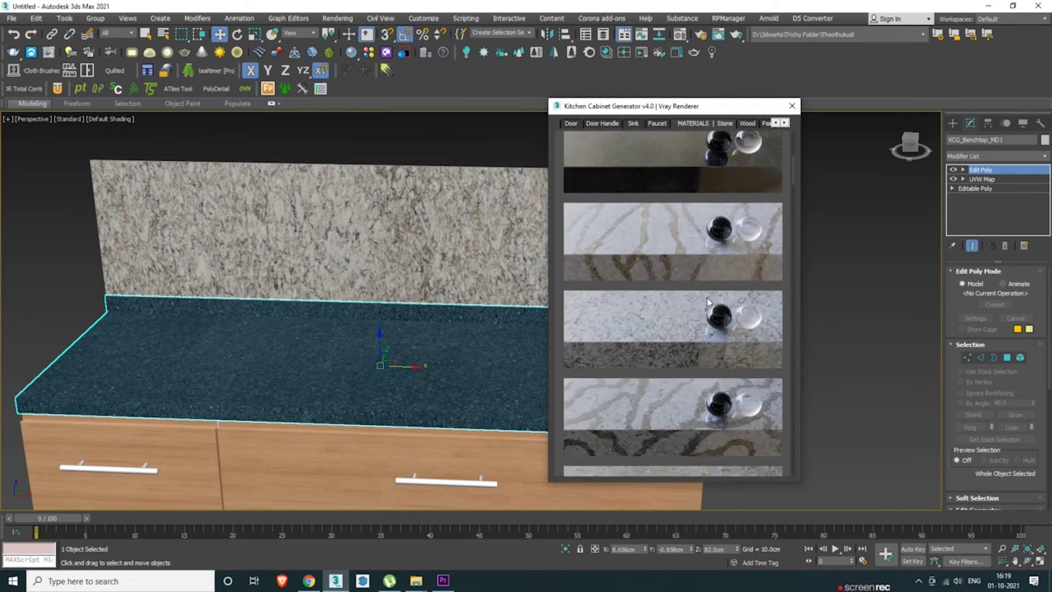
drag(792, 196, 794, 243)
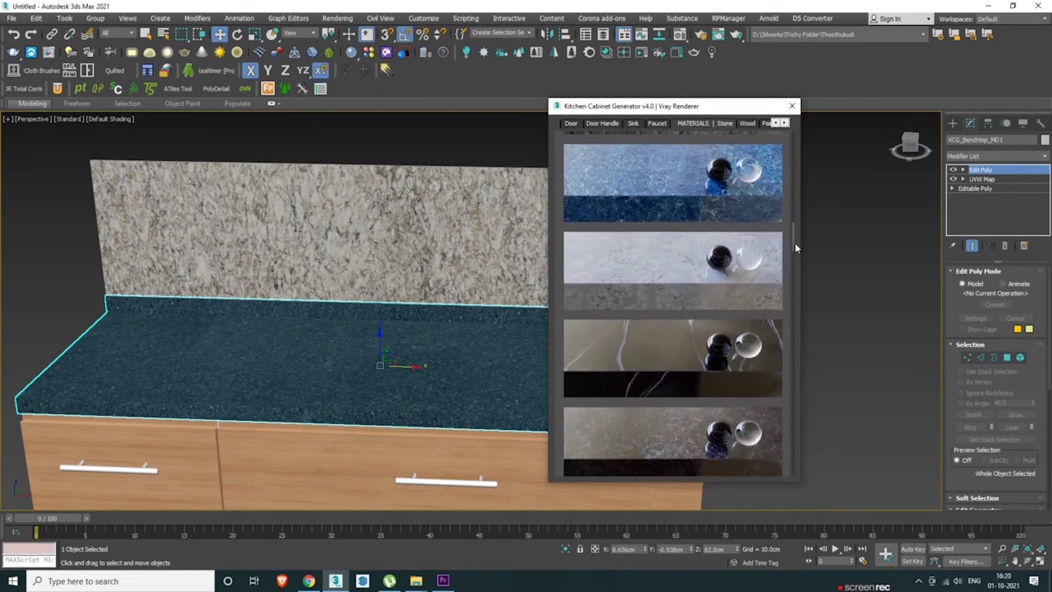
click(641, 192)
alt+middle_drag(337, 283, 354, 307)
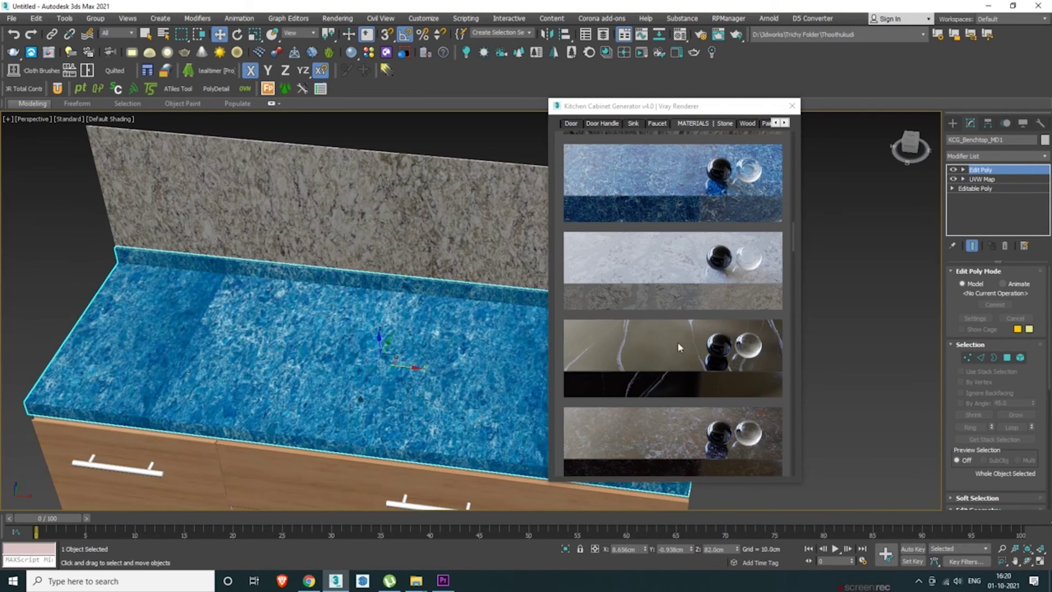
Try the black Cambria stone with bold white veins on the benchtop
scroll(677, 342, down, 1)
scroll(678, 340, down, 1)
click(662, 294)
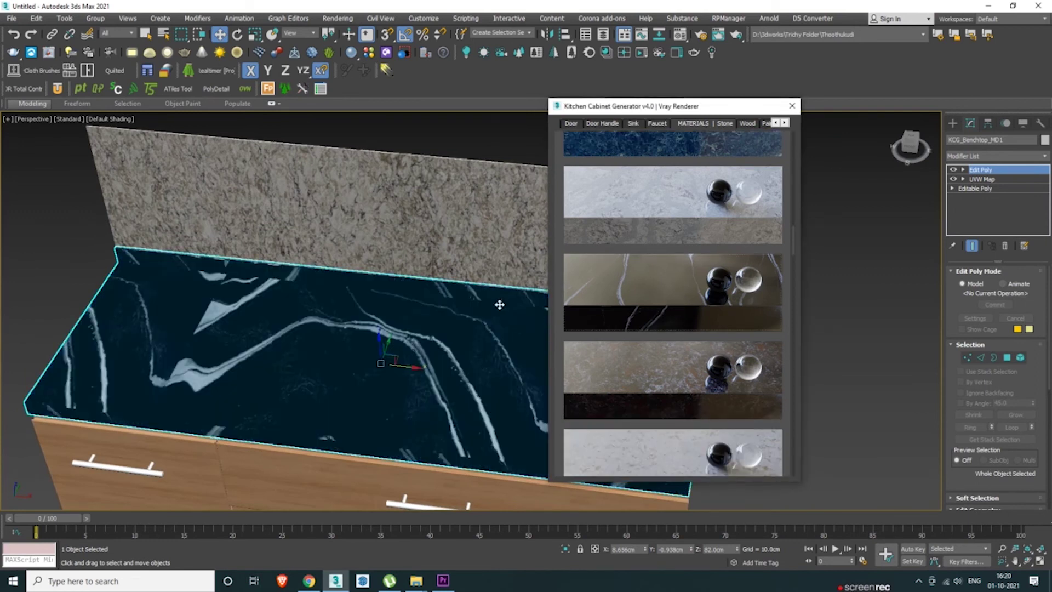
Try the light beige speckled Cambria stone on the benchtop
scroll(761, 357, down, 3)
click(685, 383)
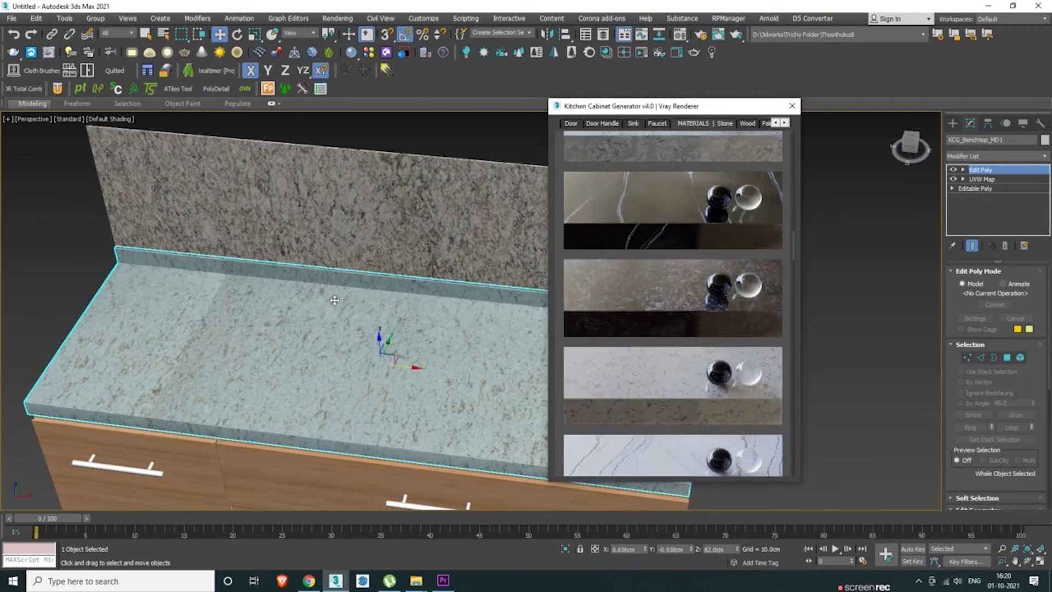
scroll(335, 300, down, 5)
alt+middle_drag(335, 300, 352, 282)
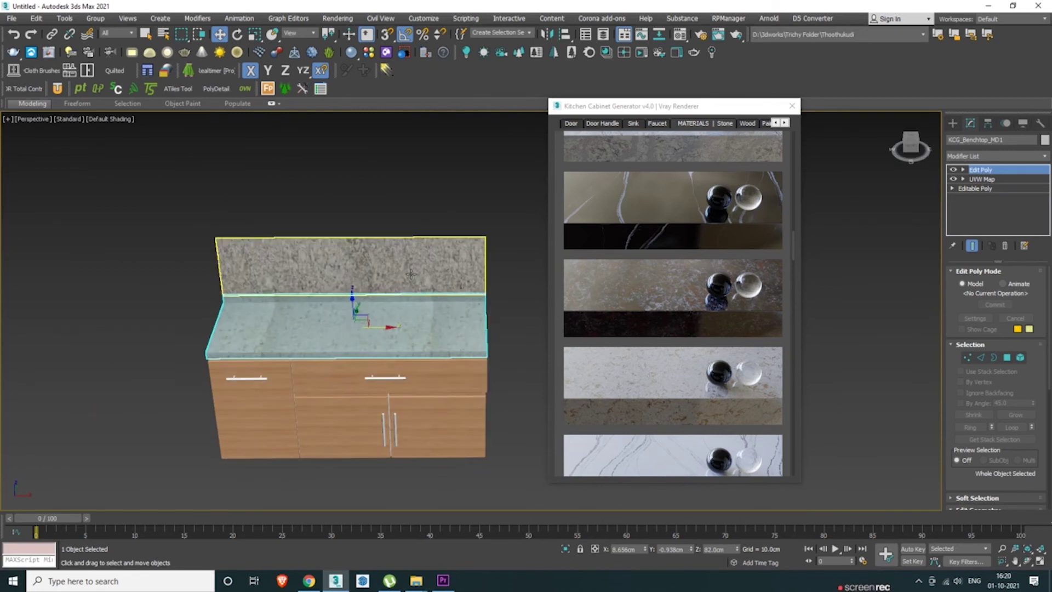
Try the brown-grey Ceasarstone with white veins on the benchtop and inspect it up close
scroll(683, 407, down, 10)
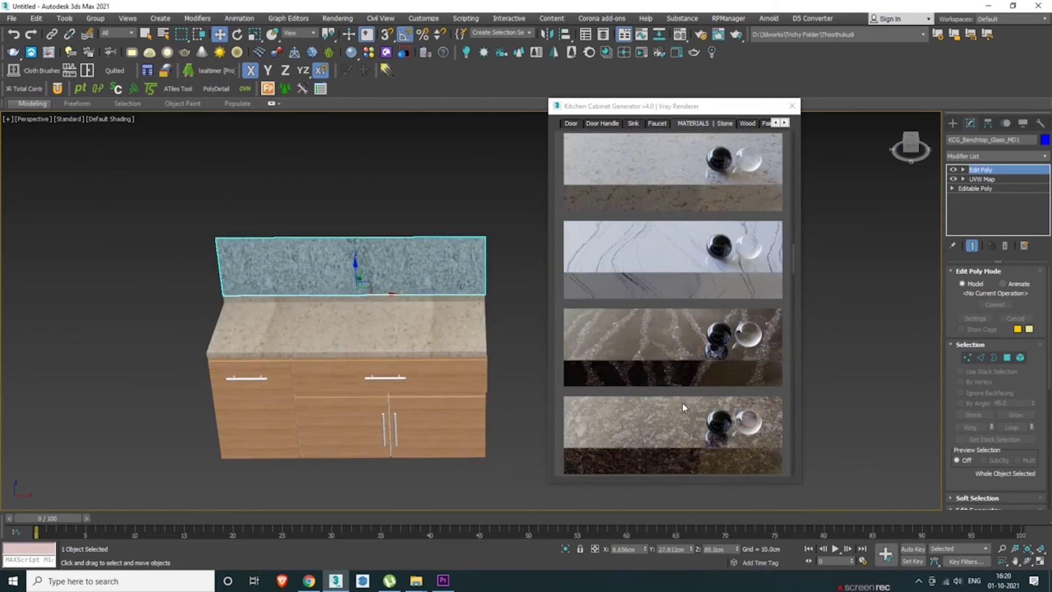
scroll(684, 403, down, 10)
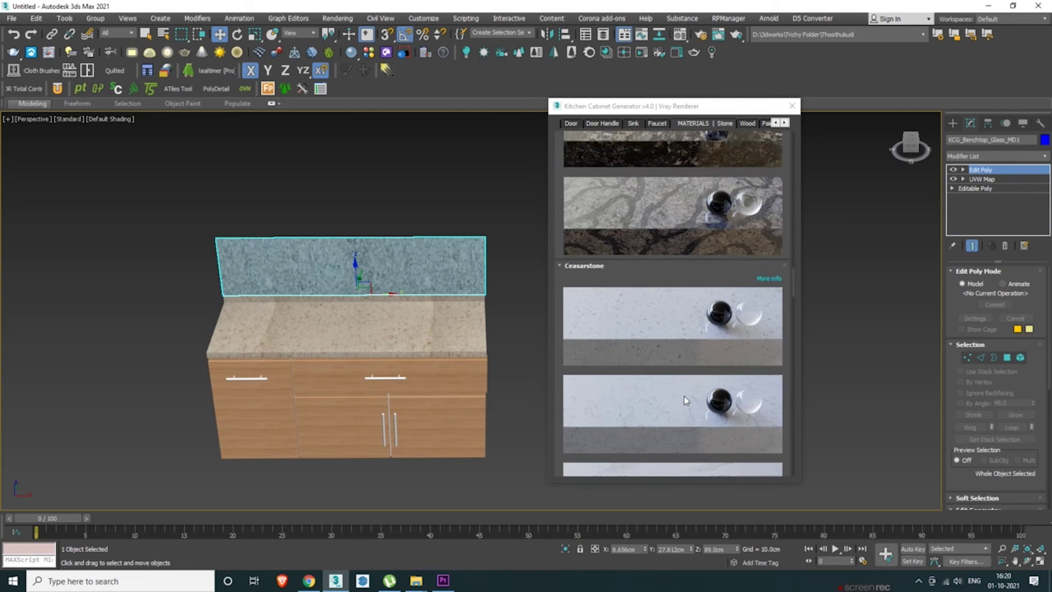
scroll(684, 395, down, 8)
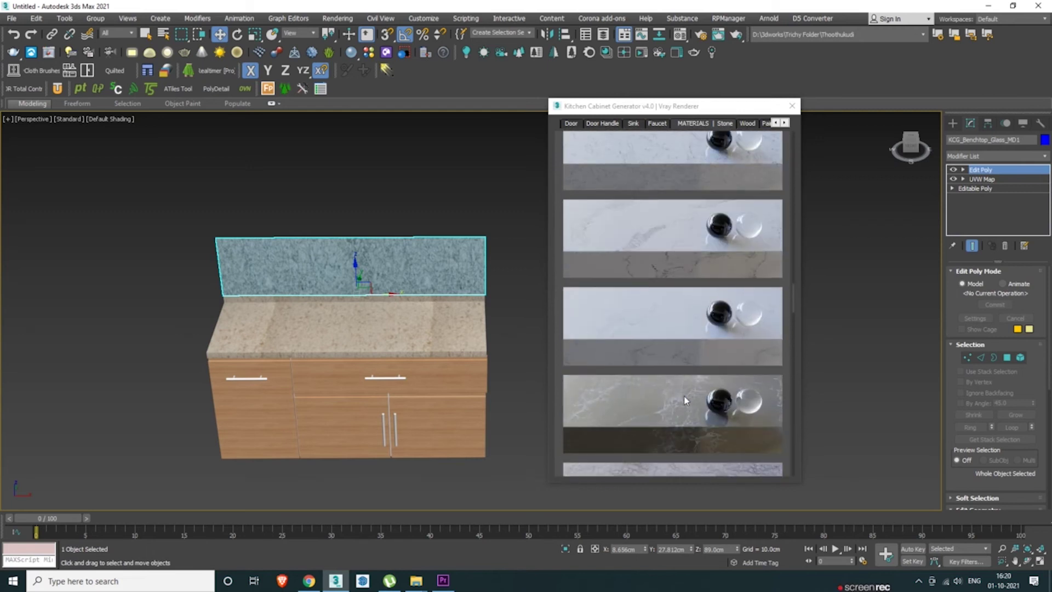
scroll(683, 400, down, 2)
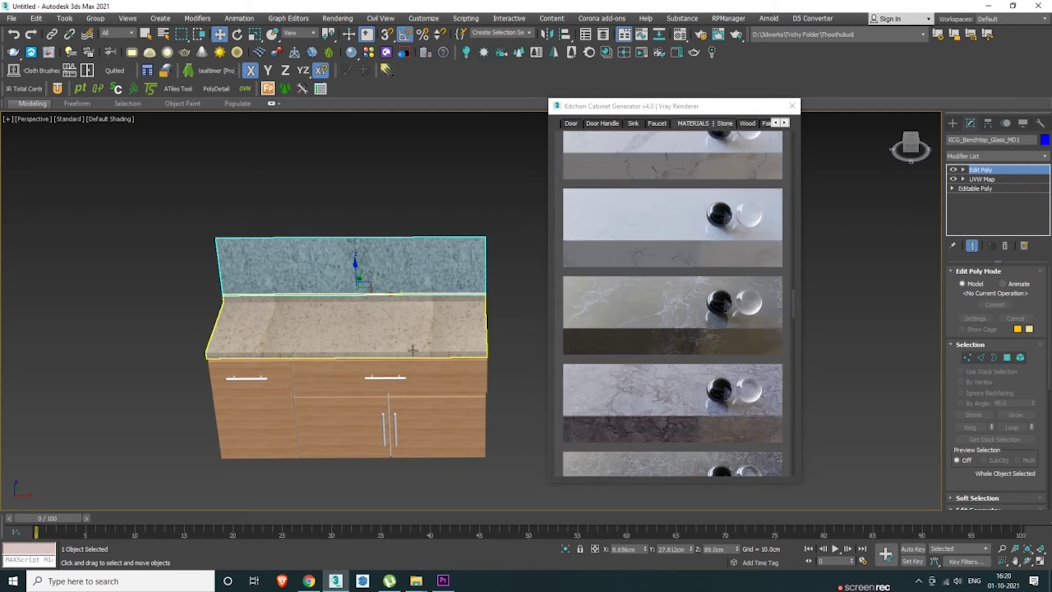
click(434, 339)
click(633, 334)
click(508, 291)
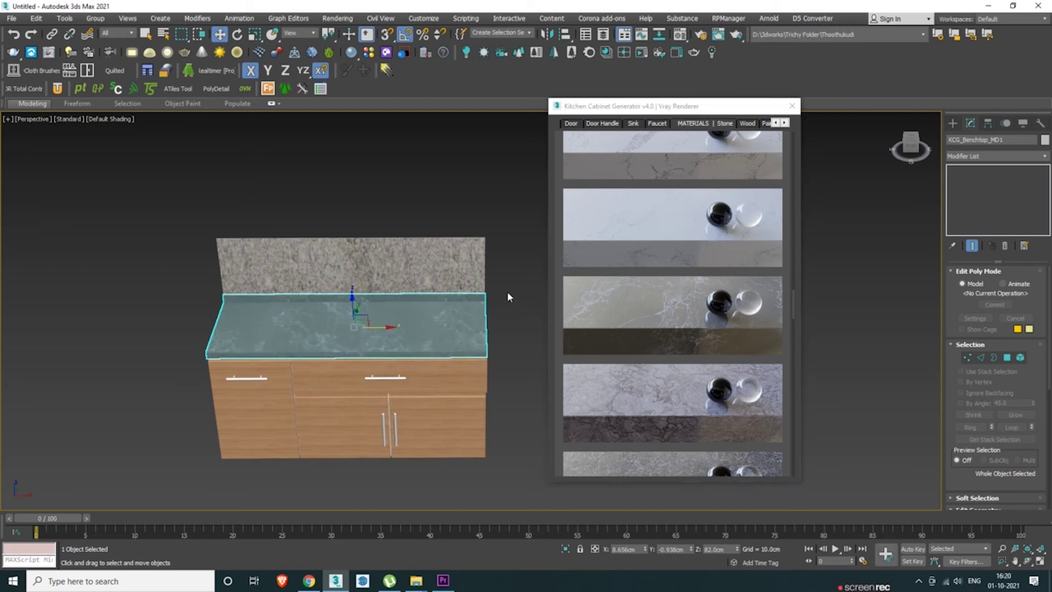
scroll(399, 307, up, 4)
scroll(504, 256, down, 5)
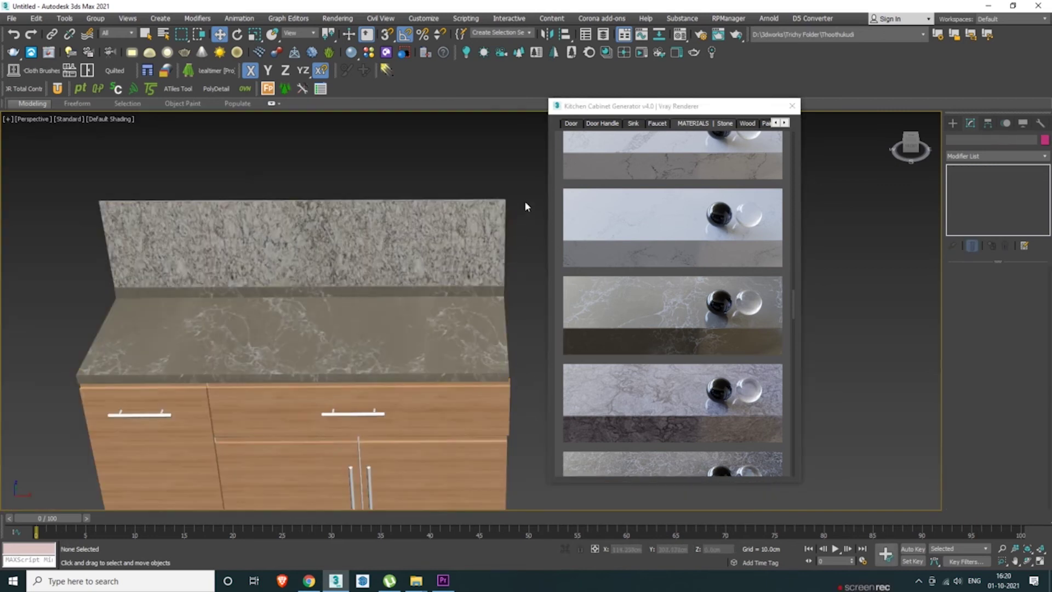
scroll(410, 279, up, 4)
alt+middle_drag(483, 298, 380, 362)
scroll(381, 366, down, 4)
Try the dark Ceasarstone with dense light flecks on the benchtop and inspect its edge up close
click(380, 368)
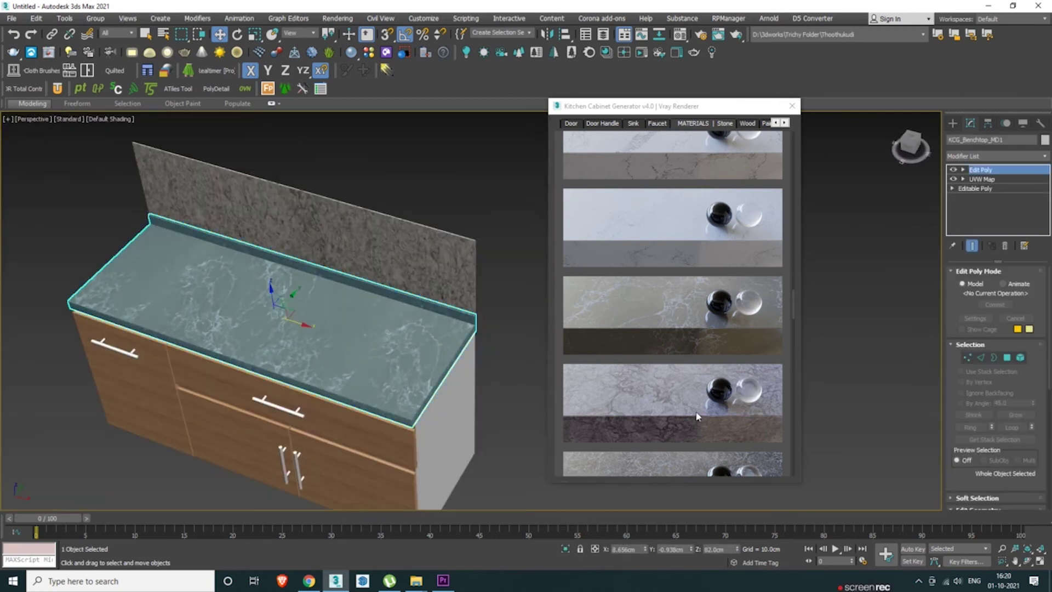
scroll(697, 416, down, 2)
click(675, 418)
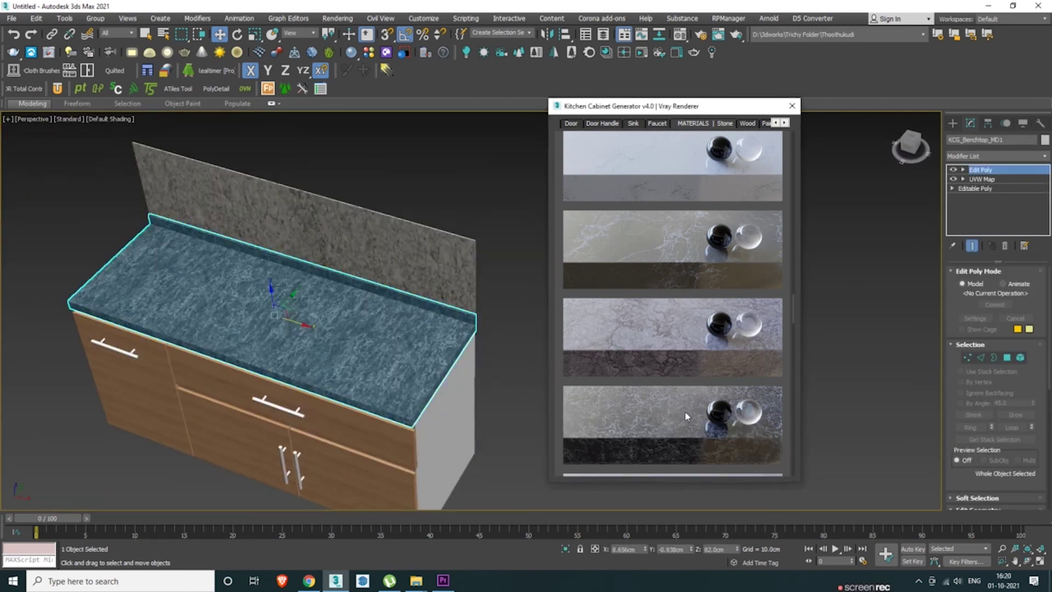
click(510, 382)
scroll(392, 286, up, 8)
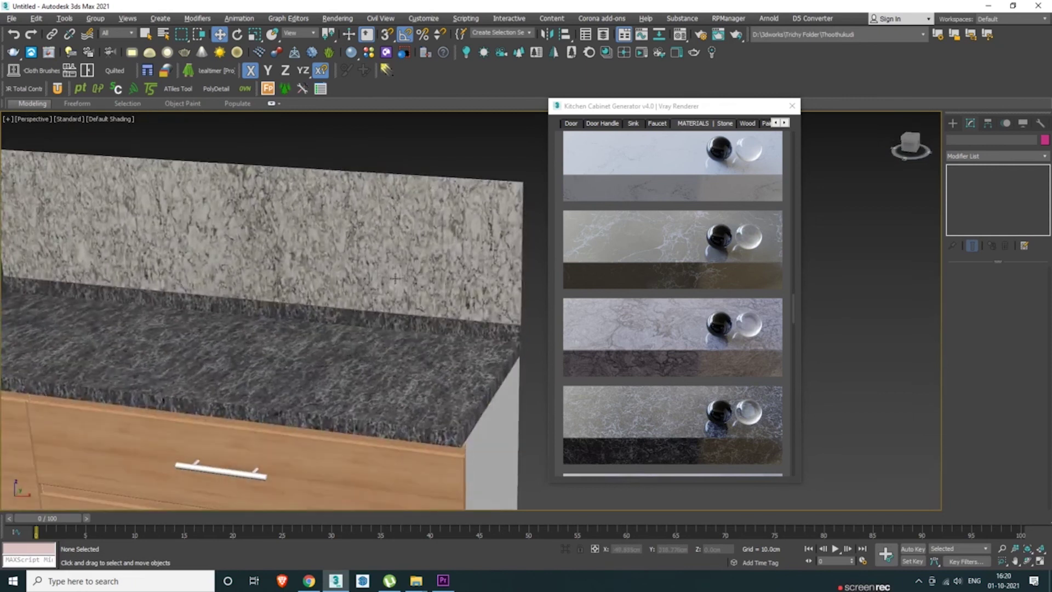
Try the plain, cloudy light grey Ceasarstone on the benchtop
click(489, 404)
scroll(672, 393, down, 3)
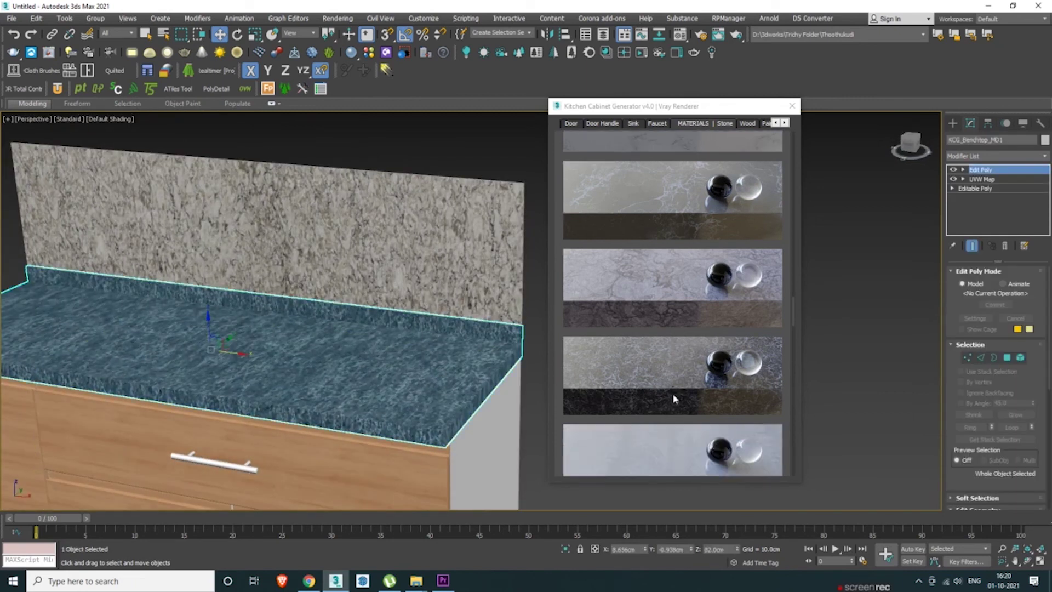
click(667, 398)
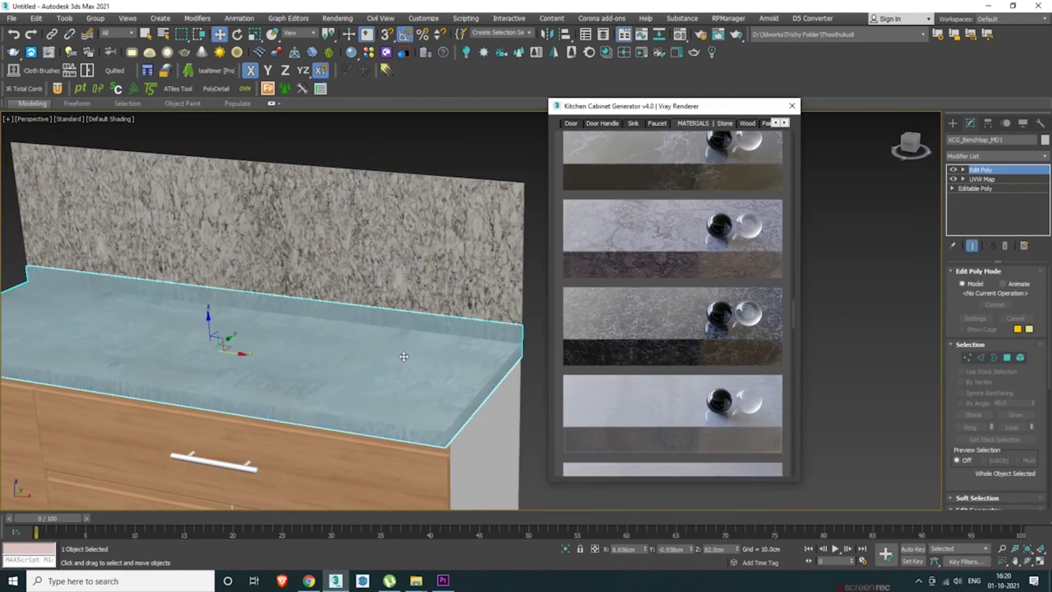
scroll(694, 412, down, 8)
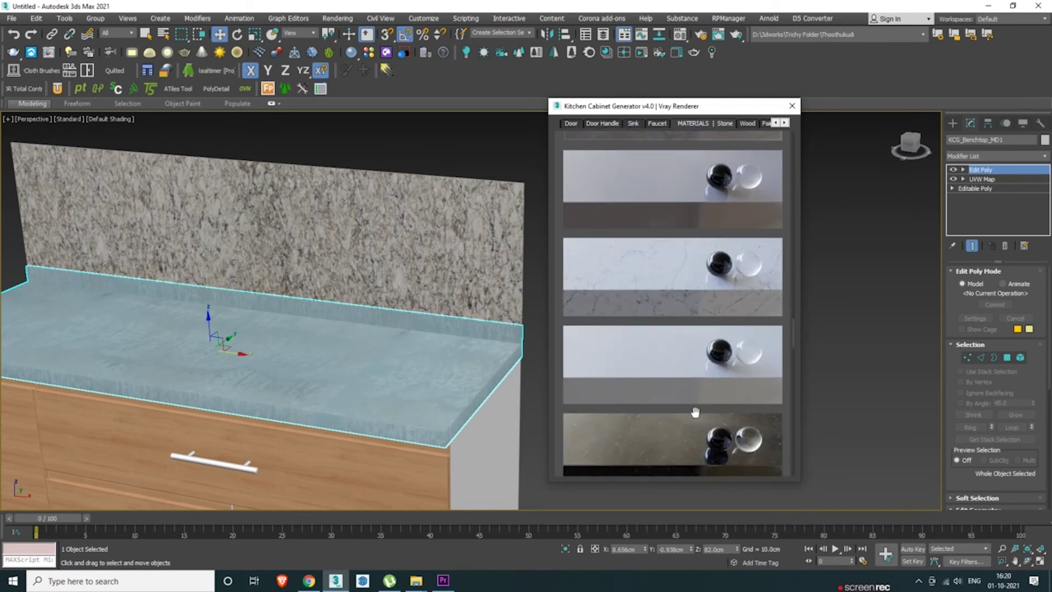
Try the black, lightly speckled Ceasarstone on the benchtop
scroll(695, 412, down, 1)
click(690, 411)
scroll(346, 334, down, 5)
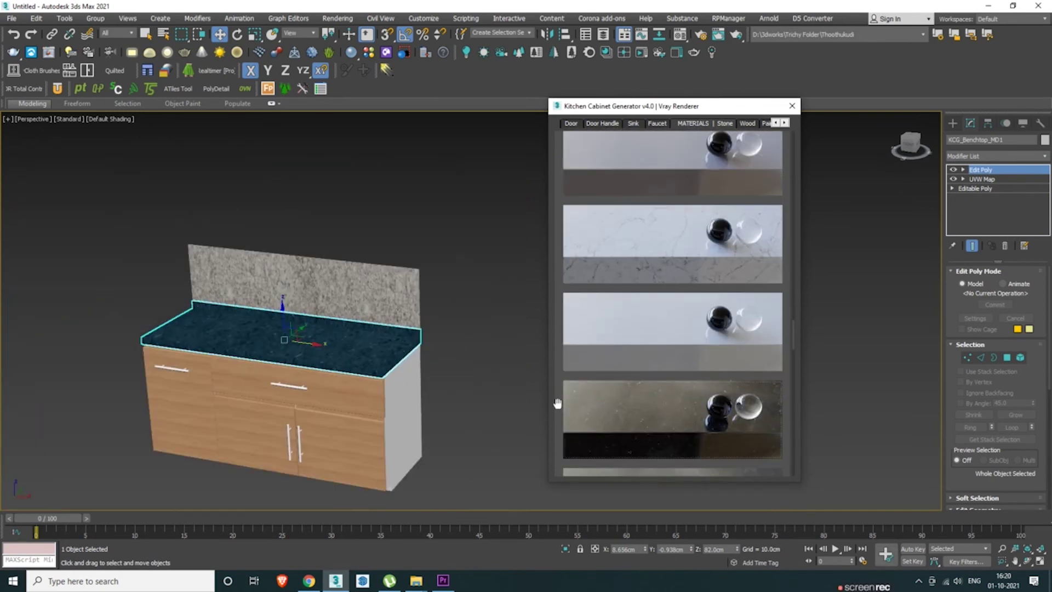
Try the cloudy charcoal Ceasarstone on the benchtop and view it from above
scroll(652, 419, down, 3)
click(650, 419)
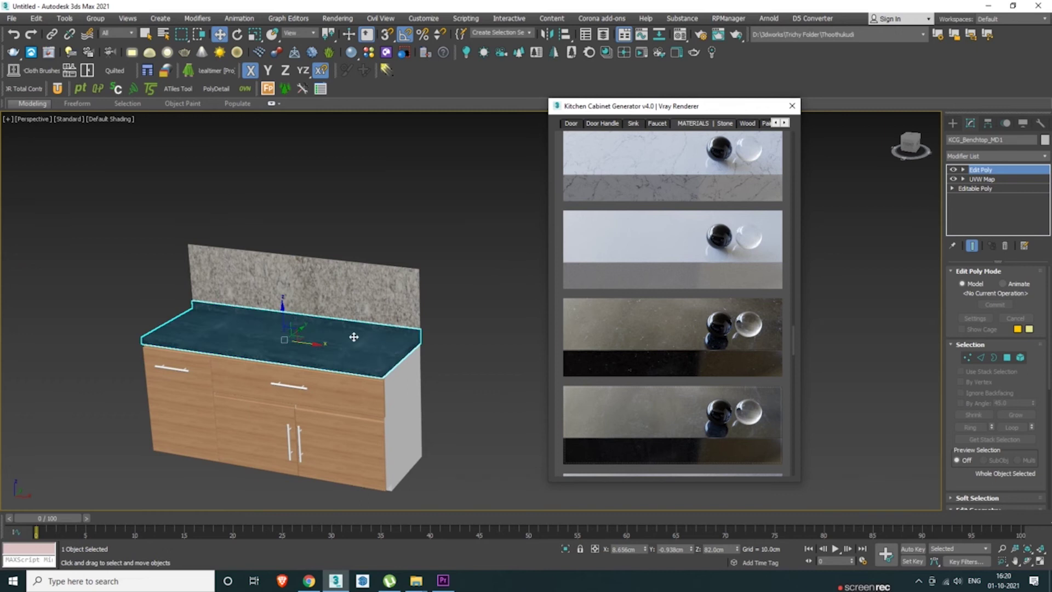
scroll(353, 336, up, 3)
scroll(673, 416, down, 3)
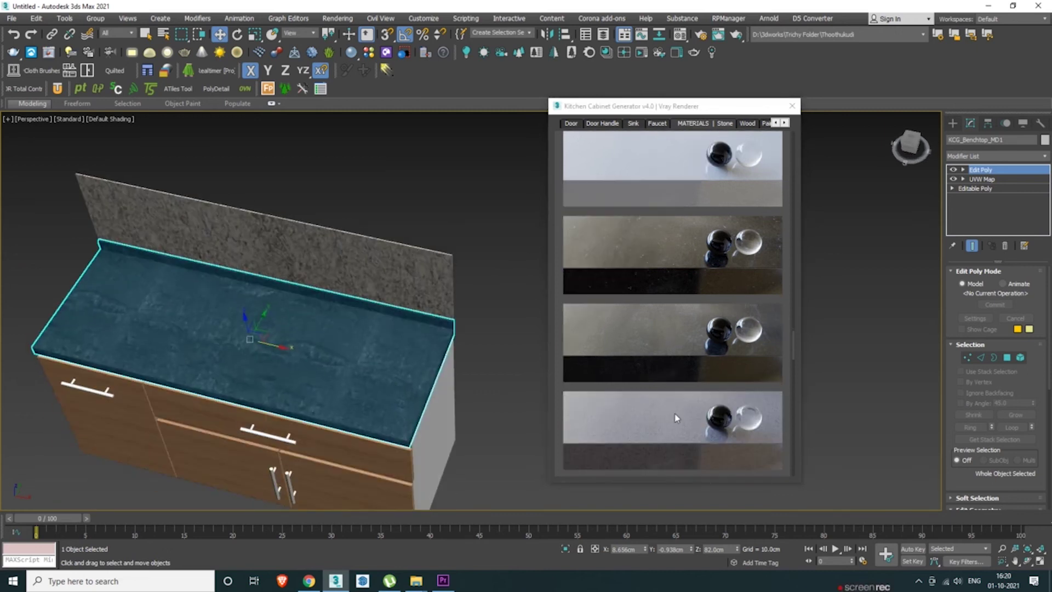
Try the warm grey, finely speckled Ceasarstone on the benchtop and inspect its grain up close
click(677, 418)
click(497, 393)
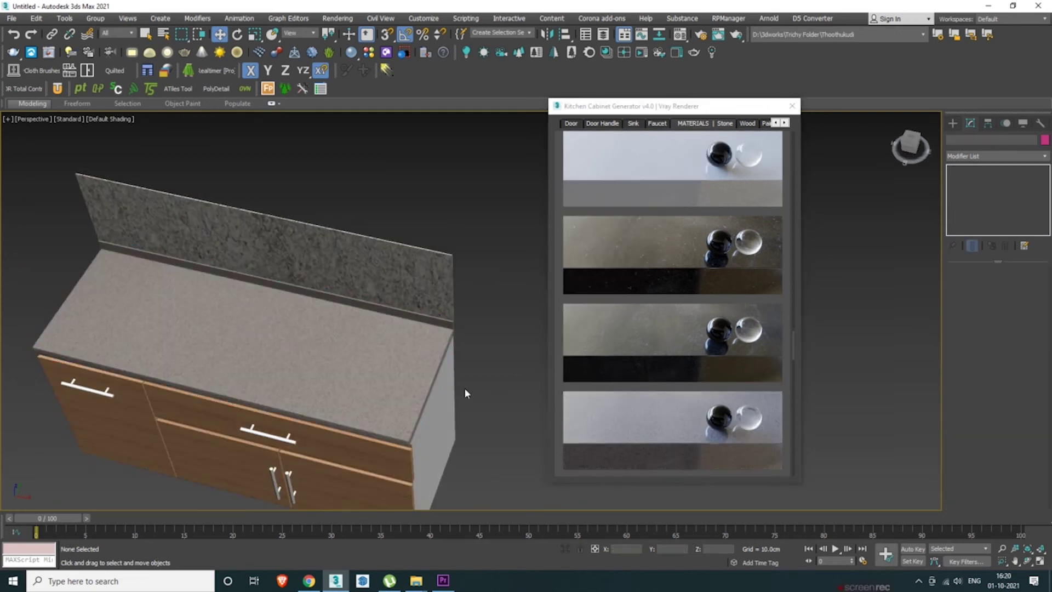
scroll(460, 384, up, 5)
scroll(712, 398, down, 1)
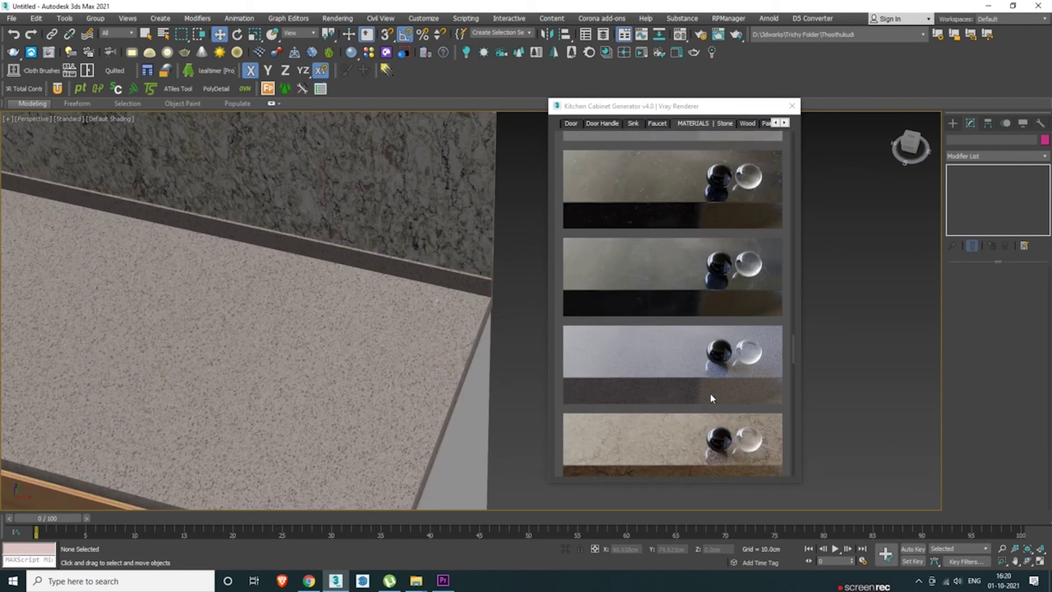
Try the dark grey streaked Ceasarstone, listed after the beige-brown one, on the benchtop
click(408, 365)
scroll(672, 383, down, 2)
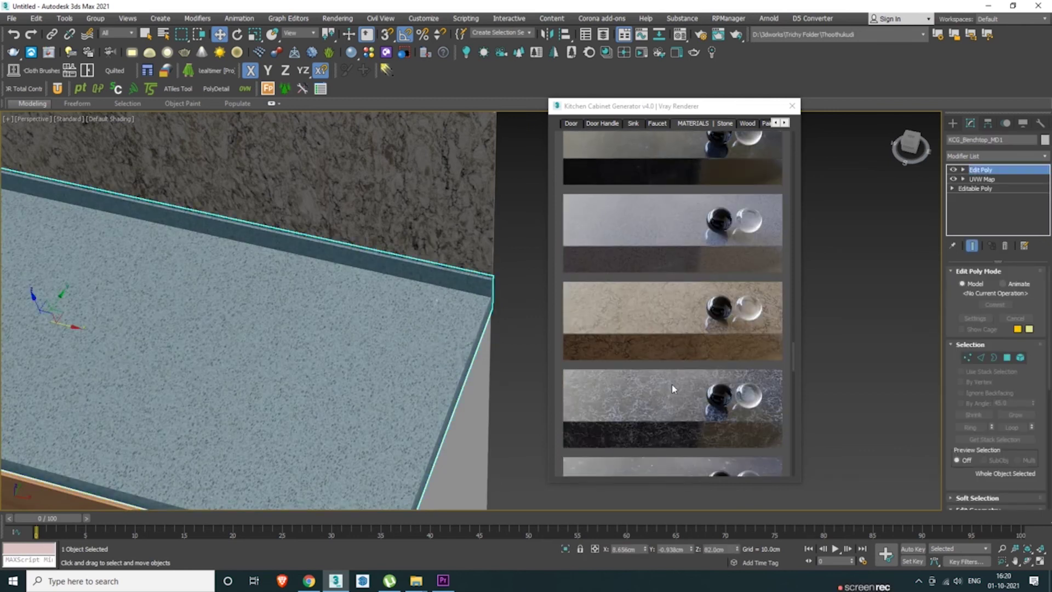
click(622, 400)
scroll(454, 370, down, 5)
click(504, 375)
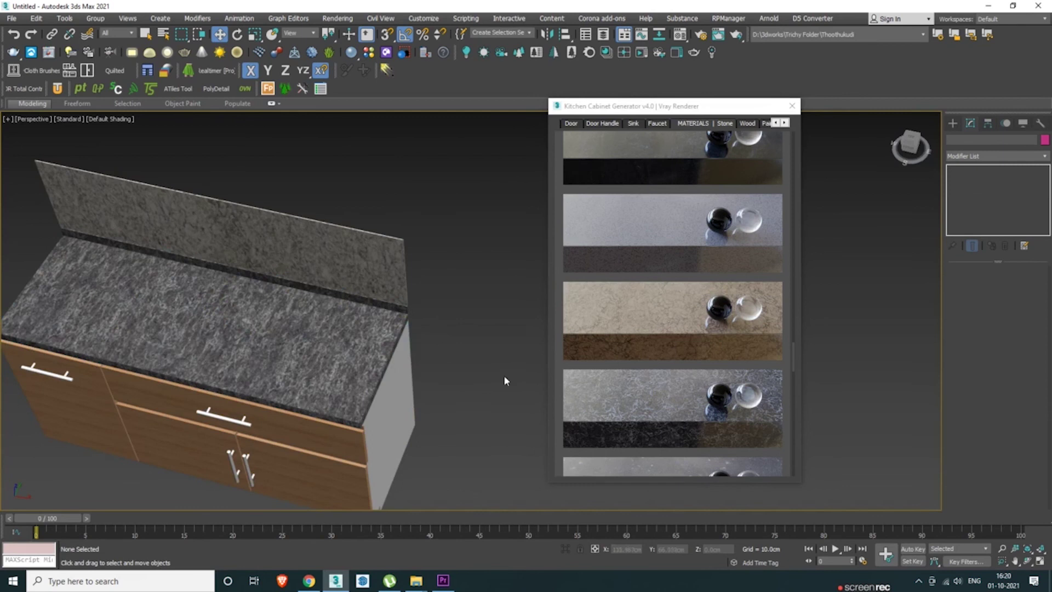
alt+middle_drag(332, 273, 324, 275)
scroll(654, 413, down, 3)
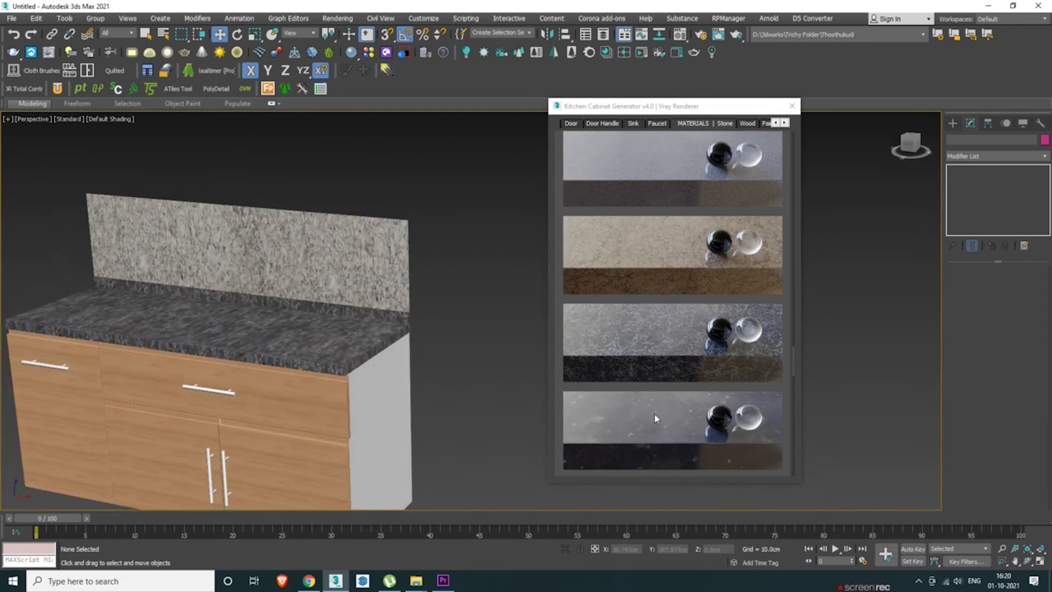
Try the nearly plain black Ceasarstone on the benchtop
scroll(703, 417, down, 2)
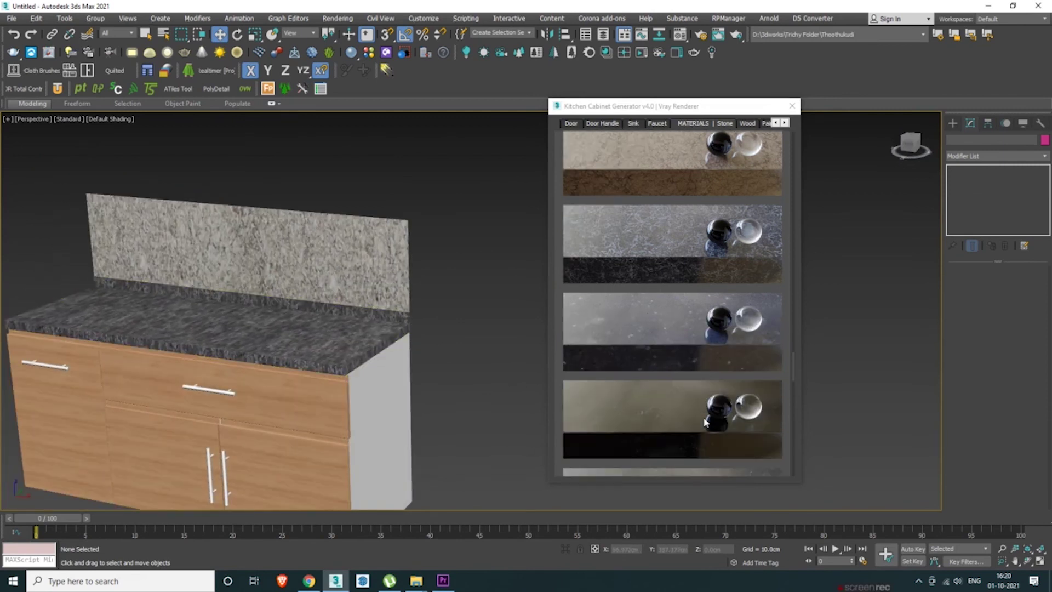
scroll(703, 417, down, 1)
click(366, 337)
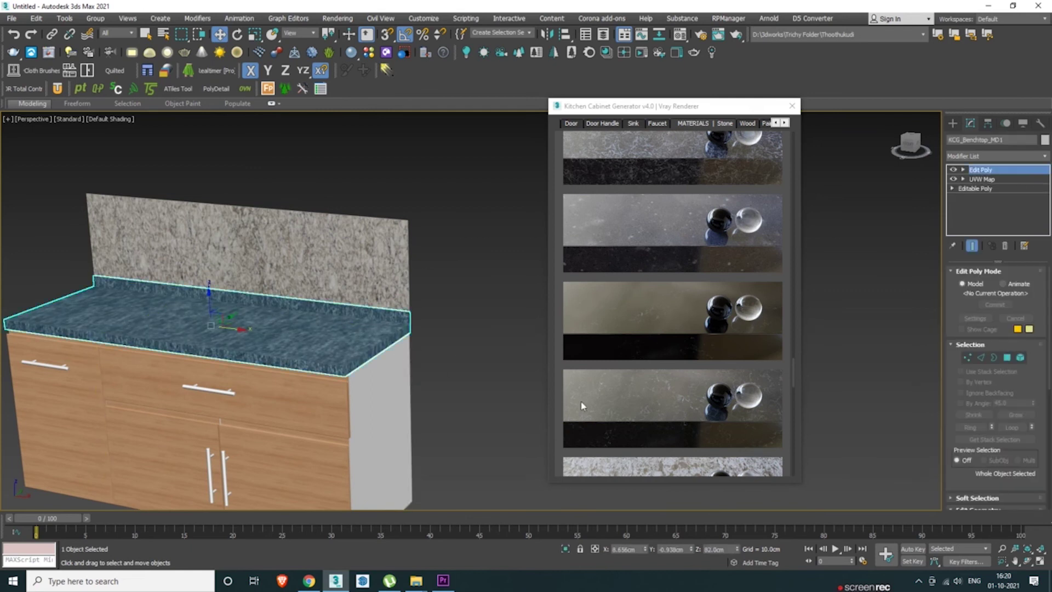
scroll(673, 402, down, 1)
click(651, 284)
alt+middle_drag(434, 339, 428, 366)
Apply the black Ceasarstone with fine white veins to the benchtop
click(632, 388)
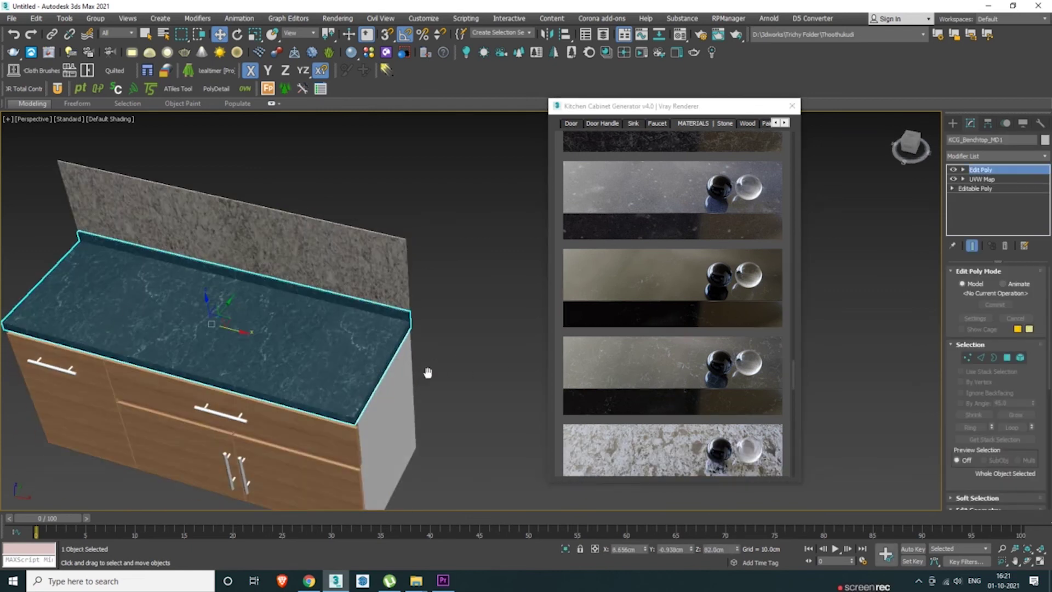
click(503, 393)
alt+middle_drag(503, 393, 419, 359)
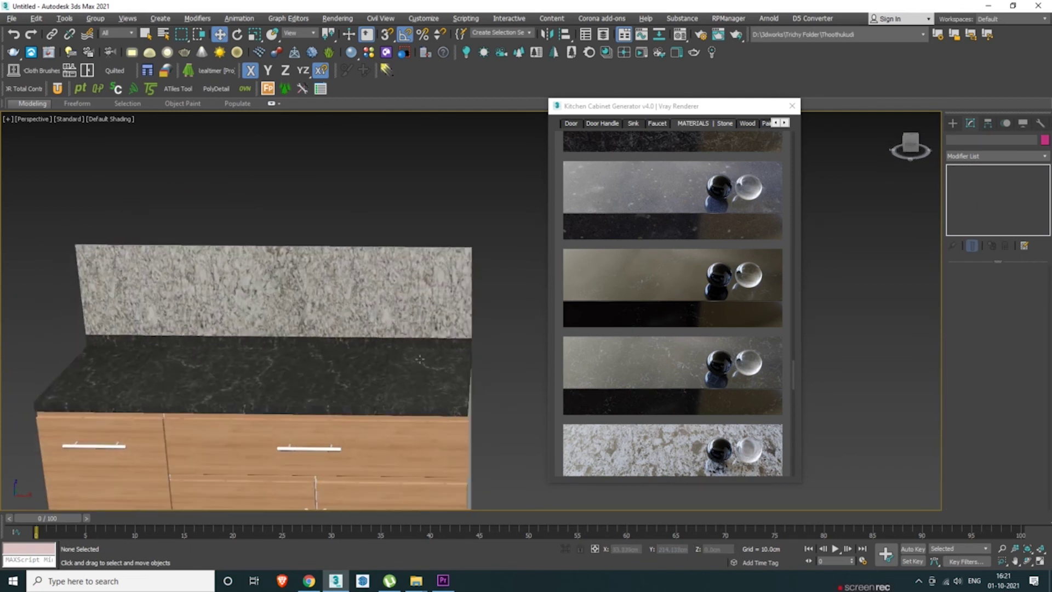
scroll(420, 359, down, 3)
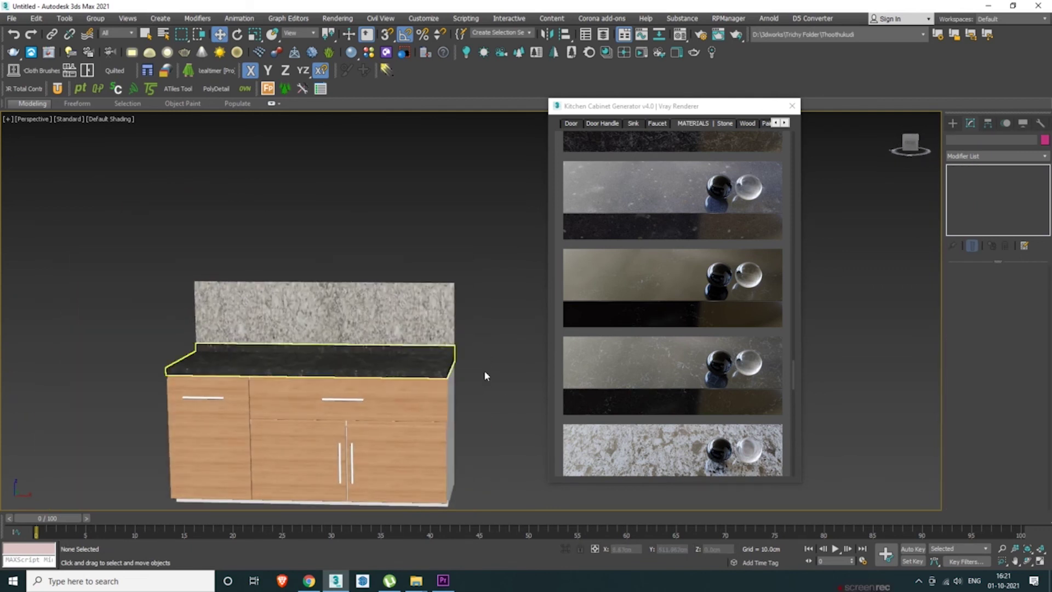
Browse the remaining Ceasarstone samples, close the Kitchen Cabinet Generator, and inspect the finished kitchen unit from closer and different angles
scroll(615, 393, down, 3)
scroll(615, 393, down, 5)
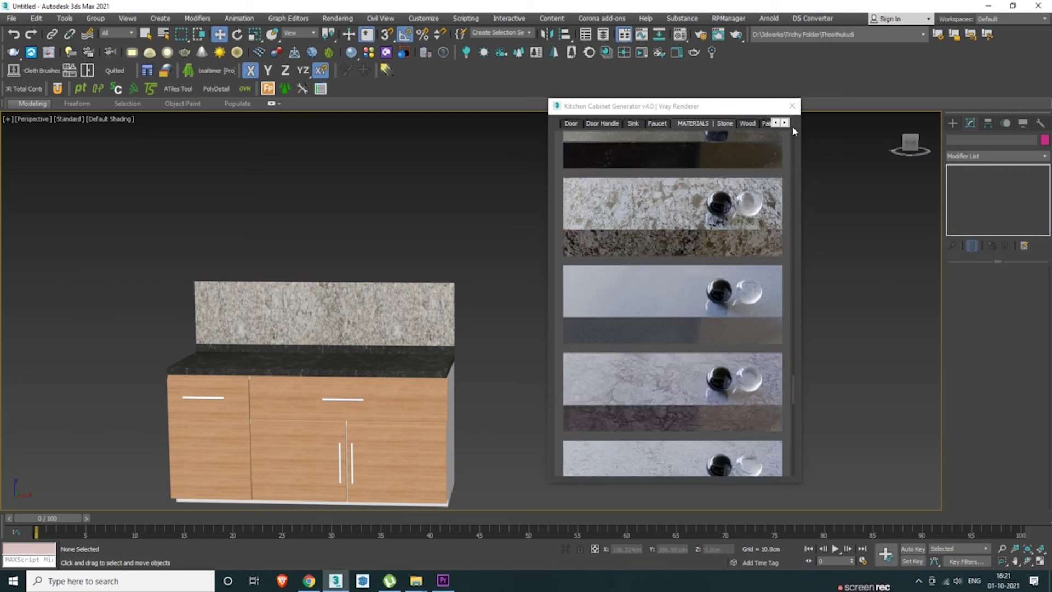
click(793, 107)
mouse_move(477, 343)
middle_down()
mouse_move(611, 390)
mouse_move(348, 329)
mouse_move(521, 366)
mouse_move(475, 335)
mouse_move(482, 361)
middle_up()
scroll(600, 397, up, 3)
scroll(561, 386, up, 1)
click(348, 329)
scroll(521, 366, down, 2)
scroll(476, 340, up, 2)
alt+middle_drag(669, 378, 653, 395)
click(751, 404)
alt+middle_drag(722, 404, 718, 389)
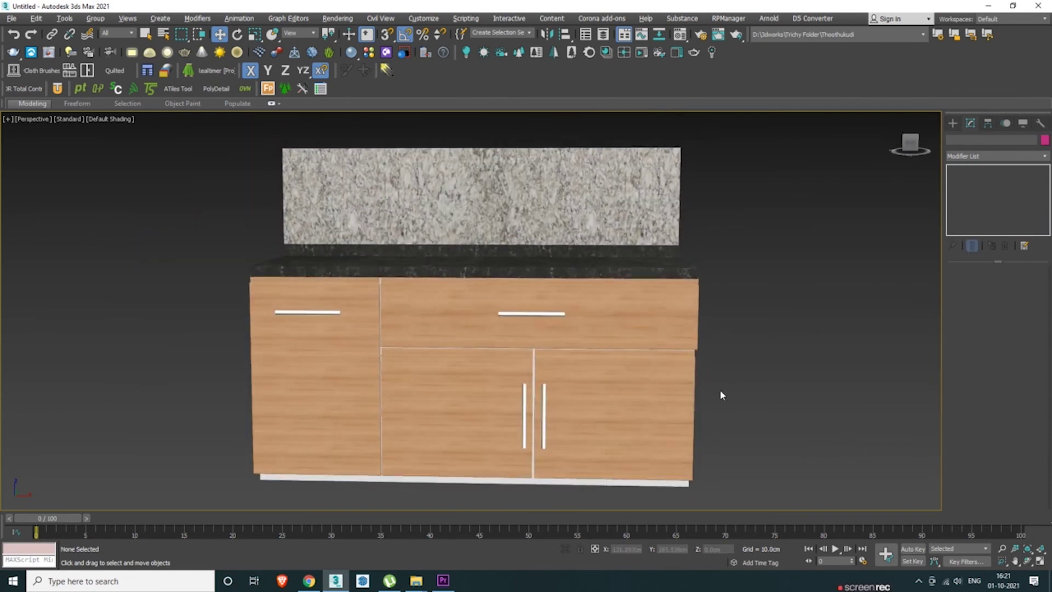